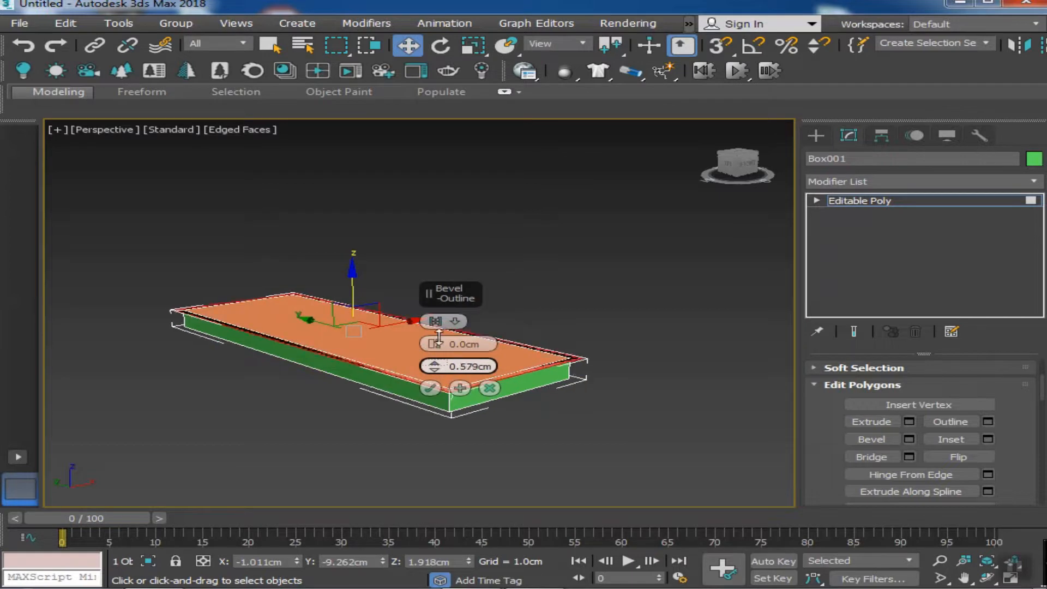
Bevel the box's top face with 0 cm height and 0.579 cm outline, and extrude it upward about 3.5 cm
{"action": "left_click", "coordinate": [430, 388]}
{"action": "middle_click_drag", "start_coordinate": [421, 381], "coordinate": [568, 416], "text": "alt"}
{"action": "left_click", "coordinate": [909, 423]}
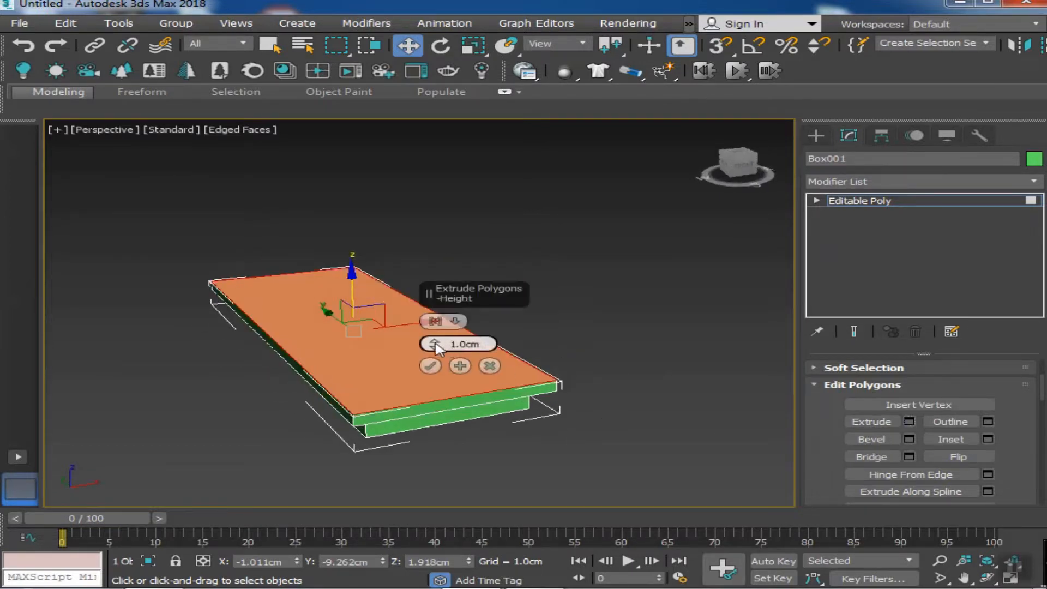
{"action": "left_click_drag", "start_coordinate": [435, 333], "coordinate": [434, 285]}
{"action": "middle_click_drag", "start_coordinate": [371, 384], "coordinate": [428, 368], "text": "alt"}
{"action": "left_click_drag", "start_coordinate": [436, 343], "coordinate": [436, 327]}
{"action": "left_click", "coordinate": [429, 365]}
{"action": "middle_click_drag", "start_coordinate": [430, 365], "coordinate": [360, 376], "text": "alt"}
Connect the ring of edges running across the box's width with one segment, slid toward one long side
{"action": "left_click", "coordinate": [816, 200]}
{"action": "left_click", "coordinate": [853, 226]}
{"action": "middle_click_drag", "start_coordinate": [550, 305], "coordinate": [568, 307], "text": "alt"}
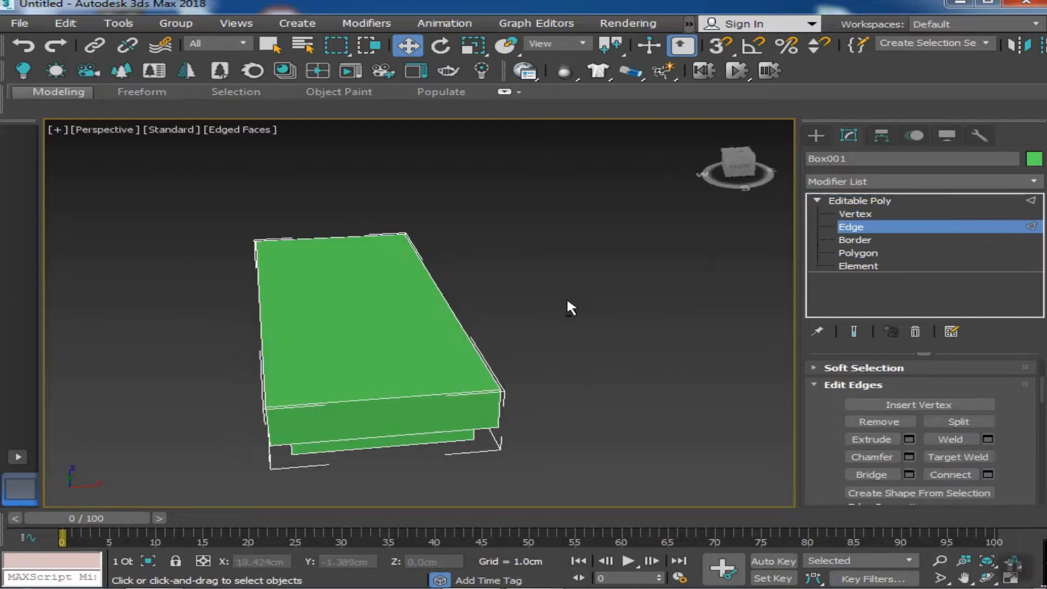
{"action": "scroll", "coordinate": [842, 428], "scroll_direction": "up", "scroll_amount": 3}
{"action": "left_click", "coordinate": [878, 398]}
{"action": "mouse_move", "coordinate": [636, 408]}
{"action": "middle_mouse_down", "text": "alt"}
{"action": "mouse_move", "coordinate": [613, 393]}
{"action": "mouse_move", "coordinate": [624, 398]}
{"action": "middle_mouse_up", "text": "alt"}
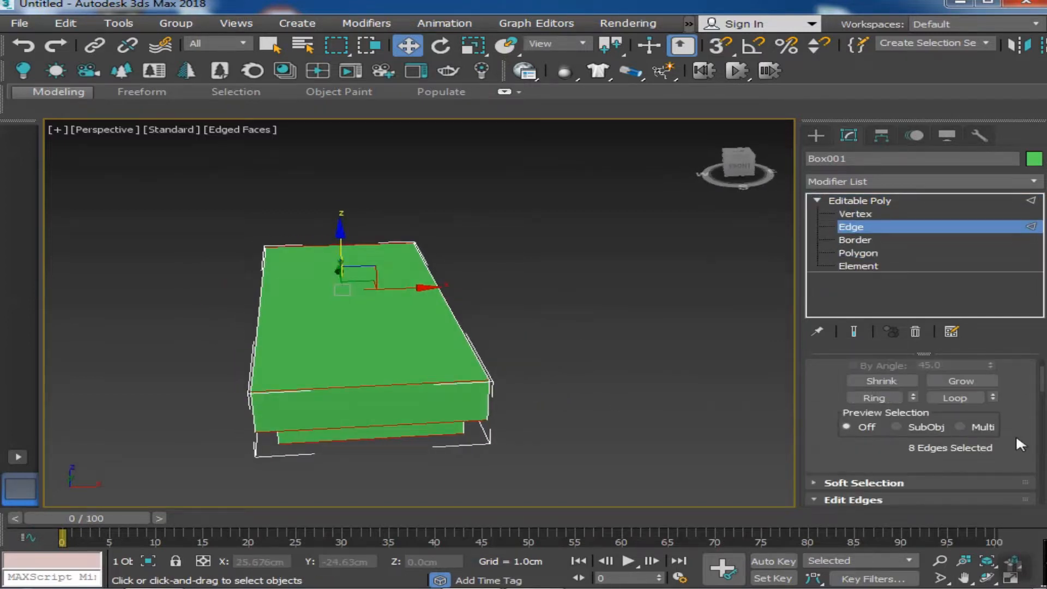
{"action": "scroll", "coordinate": [1015, 439], "scroll_direction": "down", "scroll_amount": 3}
{"action": "left_click", "coordinate": [987, 474]}
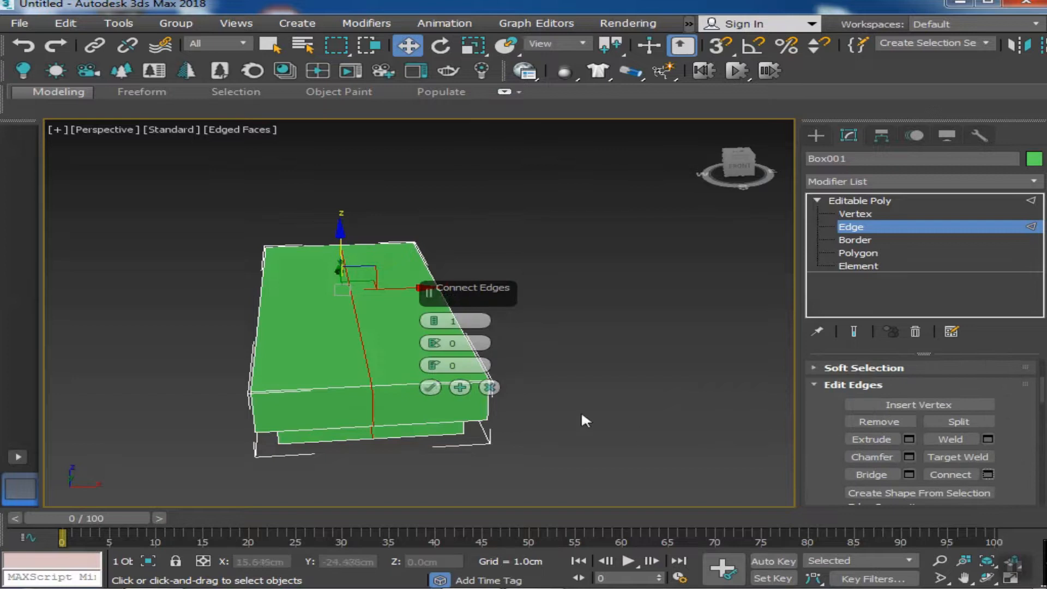
{"action": "left_click", "coordinate": [431, 387]}
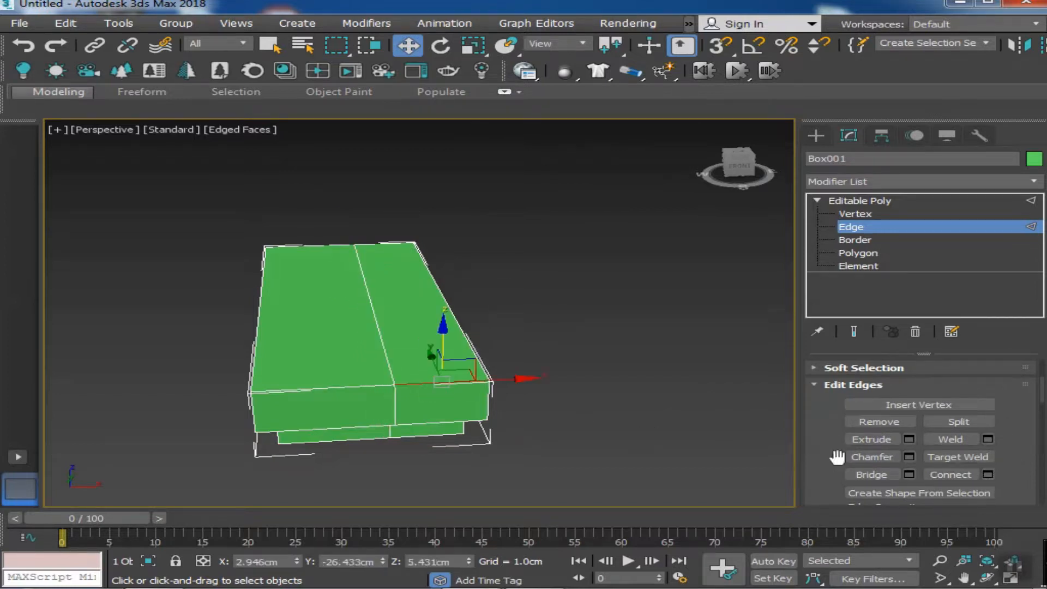
Connect the ring of widthwise edges on the narrower side strip with one segment at slide 4
{"action": "scroll", "coordinate": [842, 427], "scroll_direction": "up", "scroll_amount": 3}
{"action": "scroll", "coordinate": [1015, 463], "scroll_direction": "down", "scroll_amount": 5}
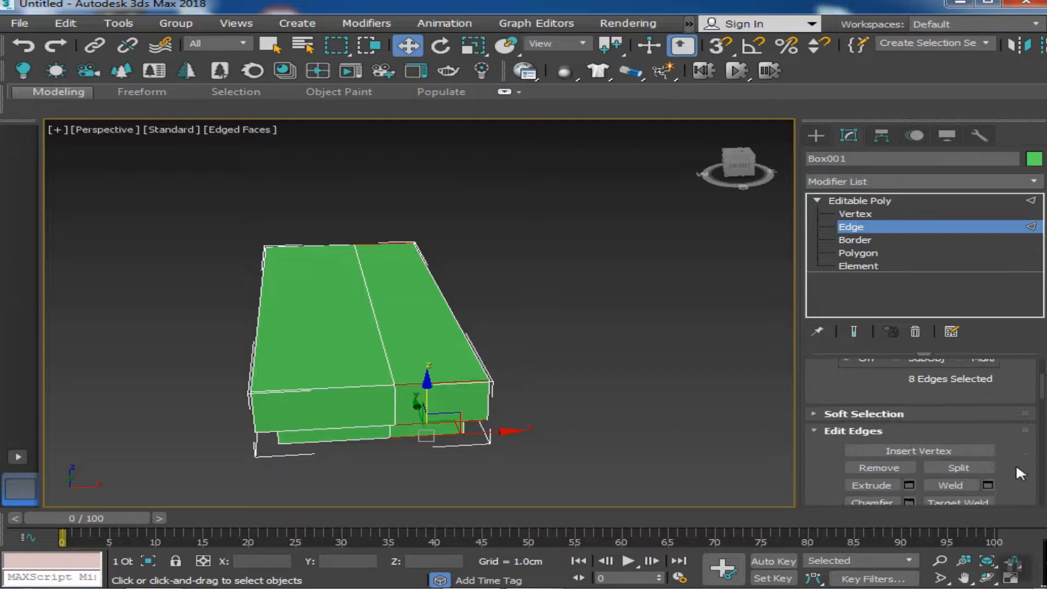
{"action": "left_click", "coordinate": [987, 474]}
{"action": "middle_click_drag", "start_coordinate": [763, 414], "coordinate": [425, 392], "text": "alt"}
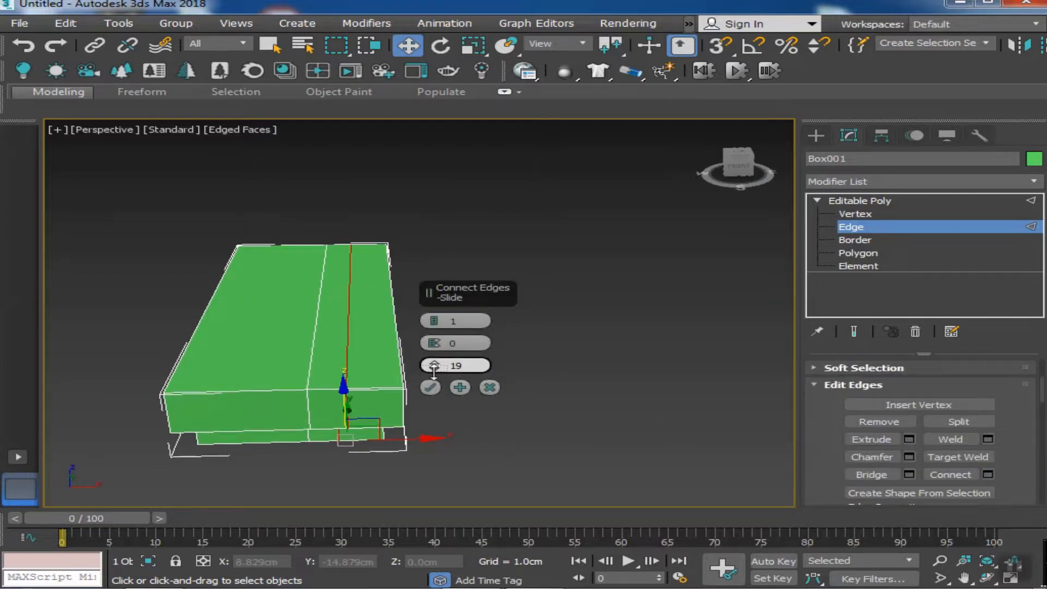
{"action": "left_click_drag", "start_coordinate": [441, 367], "coordinate": [462, 389]}
{"action": "left_click", "coordinate": [430, 387]}
Connect the ring of the box's long edges with two segments, pinched outward toward both ends
{"action": "middle_click_drag", "start_coordinate": [434, 388], "coordinate": [306, 351], "text": "alt"}
{"action": "scroll", "coordinate": [836, 440], "scroll_direction": "up", "scroll_amount": 5}
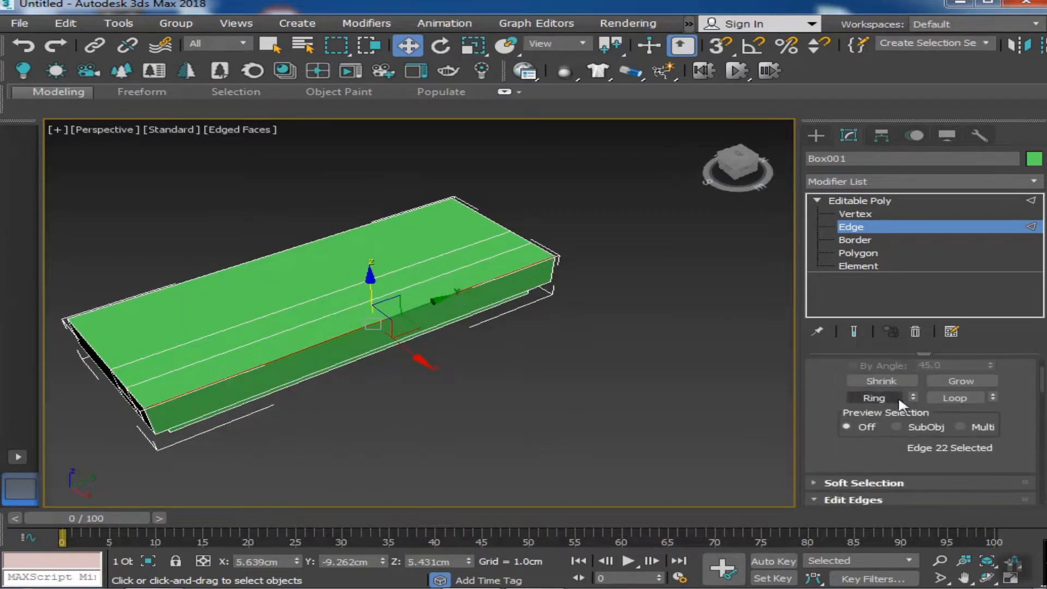
{"action": "left_click", "coordinate": [894, 396]}
{"action": "middle_click_drag", "start_coordinate": [480, 404], "coordinate": [455, 412], "text": "alt"}
{"action": "scroll", "coordinate": [857, 445], "scroll_direction": "down", "scroll_amount": 3}
{"action": "left_click", "coordinate": [987, 497]}
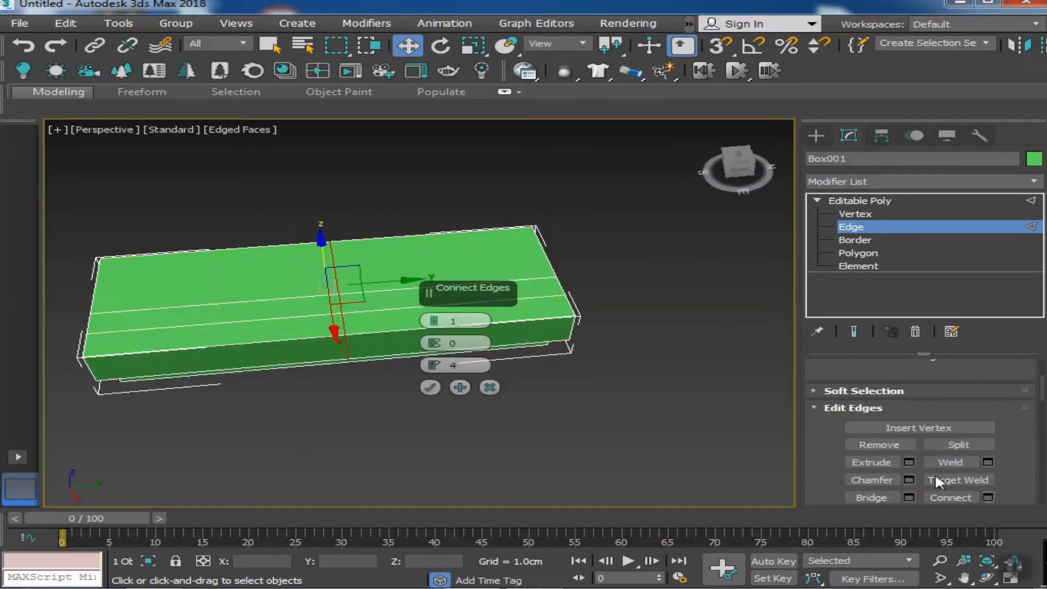
{"action": "middle_click_drag", "start_coordinate": [212, 281], "coordinate": [371, 295], "text": "alt"}
{"action": "left_click", "coordinate": [430, 387]}
{"action": "middle_click_drag", "start_coordinate": [432, 386], "coordinate": [539, 338], "text": "alt"}
Select the U-shaped polygons along the back and both ends of the top face and inset them 0.1 cm
{"action": "left_click", "coordinate": [857, 253]}
{"action": "left_click", "coordinate": [393, 381]}
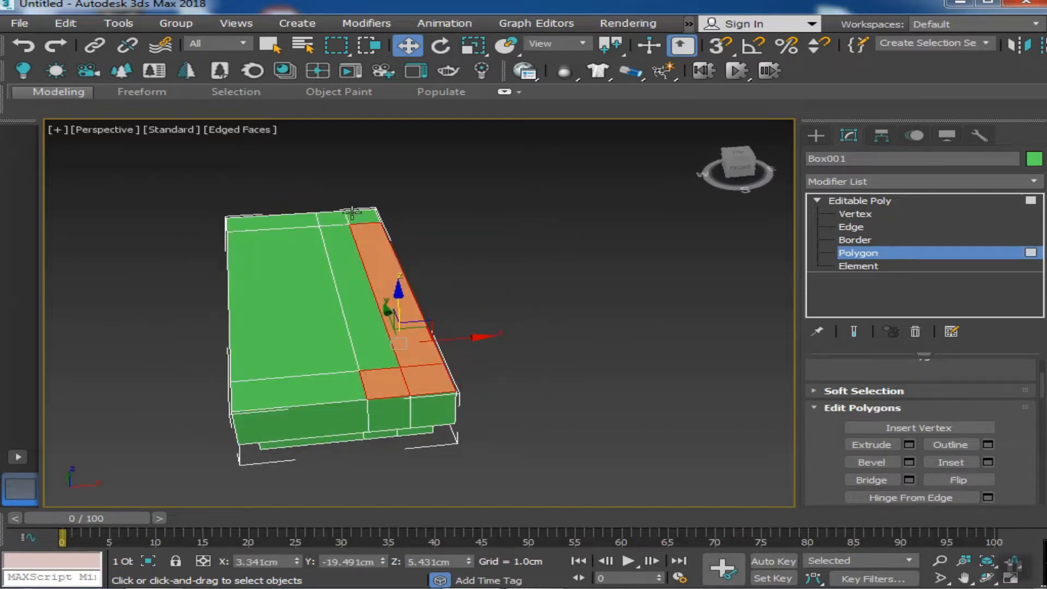
{"action": "middle_click_drag", "start_coordinate": [339, 218], "coordinate": [311, 205], "text": "alt"}
{"action": "left_click", "coordinate": [988, 462]}
{"action": "scroll", "coordinate": [431, 382], "scroll_direction": "up", "scroll_amount": 5}
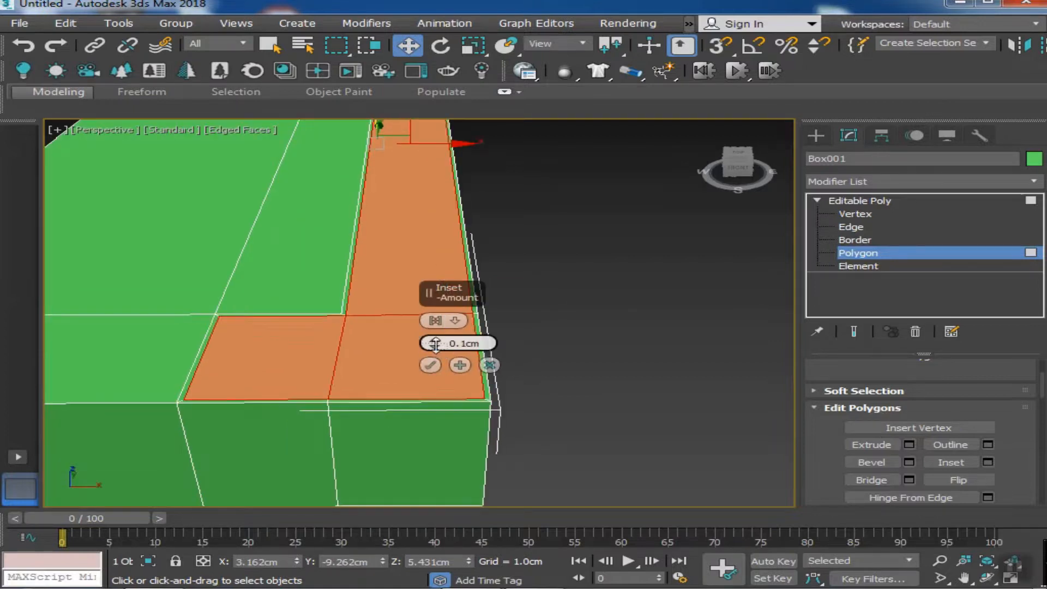
Extrude the U-shaped back and armrest polygons upward 4.532 cm
{"action": "left_click", "coordinate": [909, 446]}
{"action": "scroll", "coordinate": [432, 420], "scroll_direction": "down", "scroll_amount": 5}
{"action": "middle_click_drag", "start_coordinate": [298, 428], "coordinate": [341, 402], "text": "alt"}
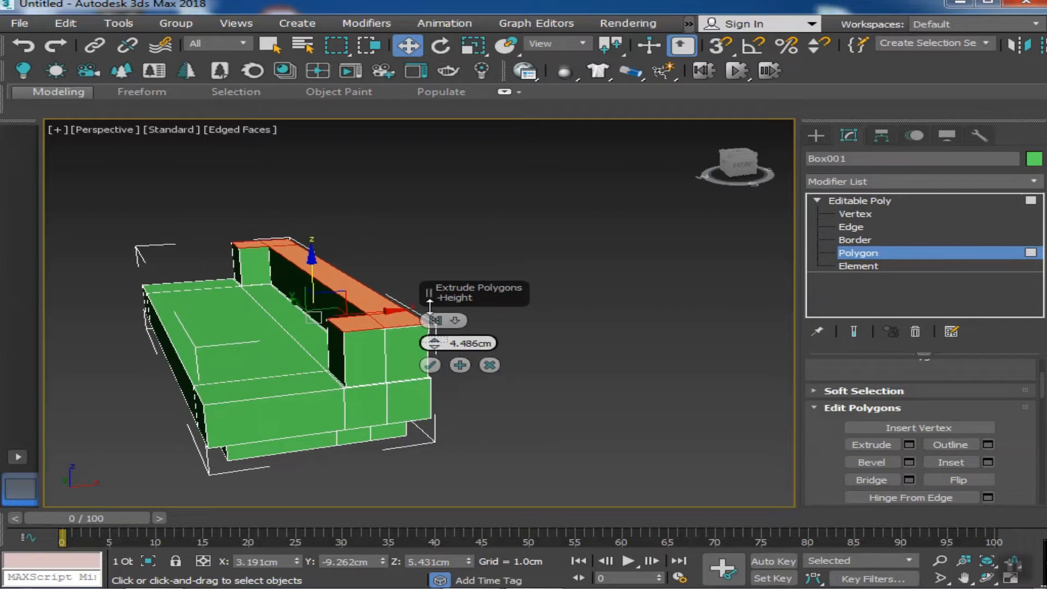
{"action": "left_click", "coordinate": [429, 365]}
{"action": "middle_click_drag", "start_coordinate": [414, 364], "coordinate": [407, 333], "text": "alt"}
Inset the long polygon on top of the backrest and extrude it upward about 2.6 cm
{"action": "middle_click_drag", "start_coordinate": [320, 343], "coordinate": [437, 338], "text": "alt"}
{"action": "left_click", "coordinate": [986, 462]}
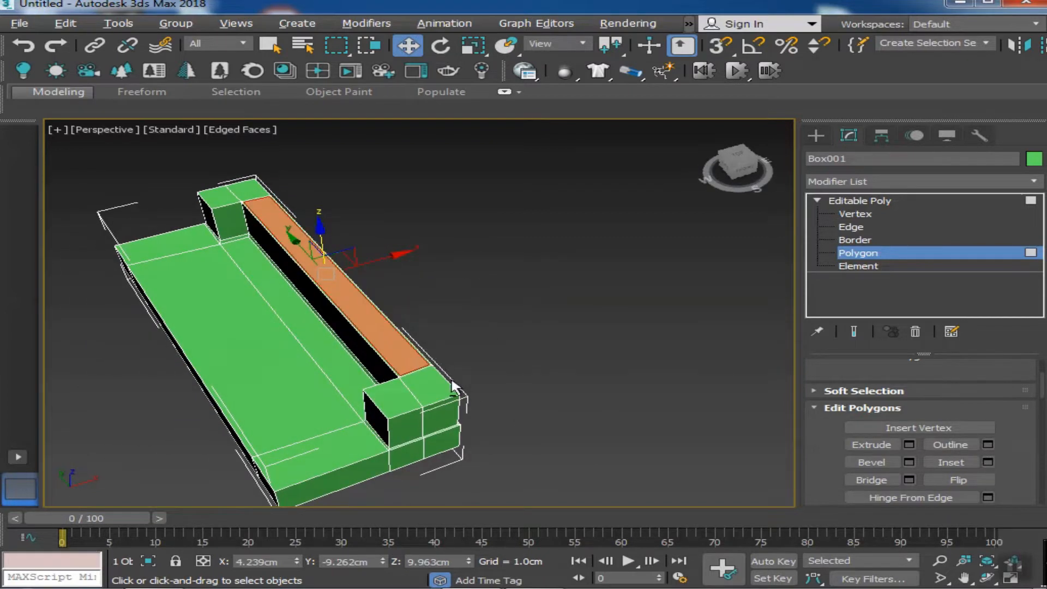
{"action": "middle_click_drag", "start_coordinate": [454, 388], "coordinate": [458, 365], "text": "alt"}
{"action": "left_click", "coordinate": [908, 445]}
{"action": "middle_click_drag", "start_coordinate": [297, 355], "coordinate": [332, 326], "text": "alt"}
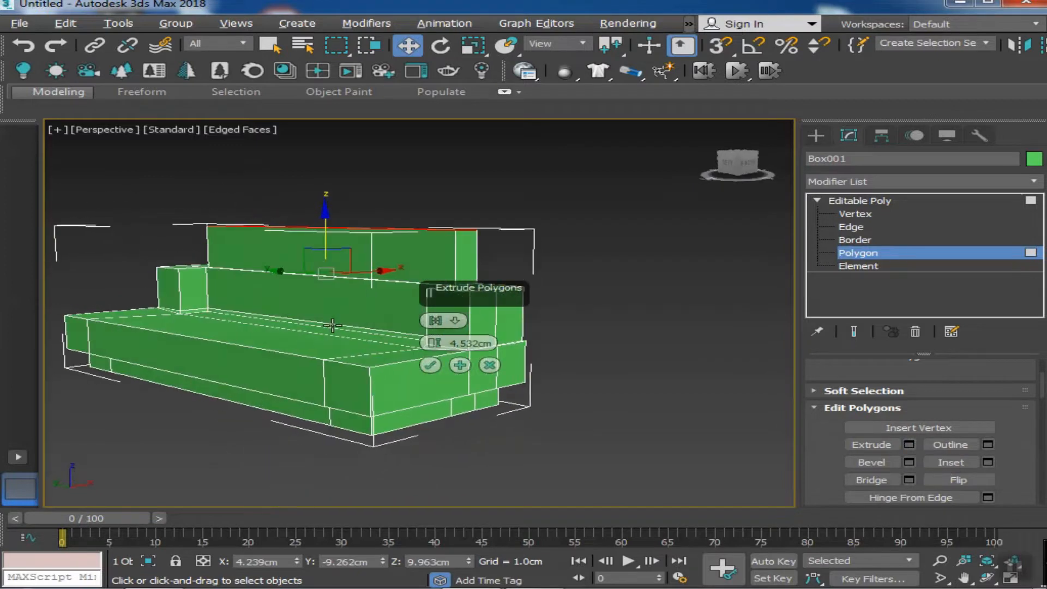
{"action": "left_click_drag", "start_coordinate": [438, 347], "coordinate": [450, 421]}
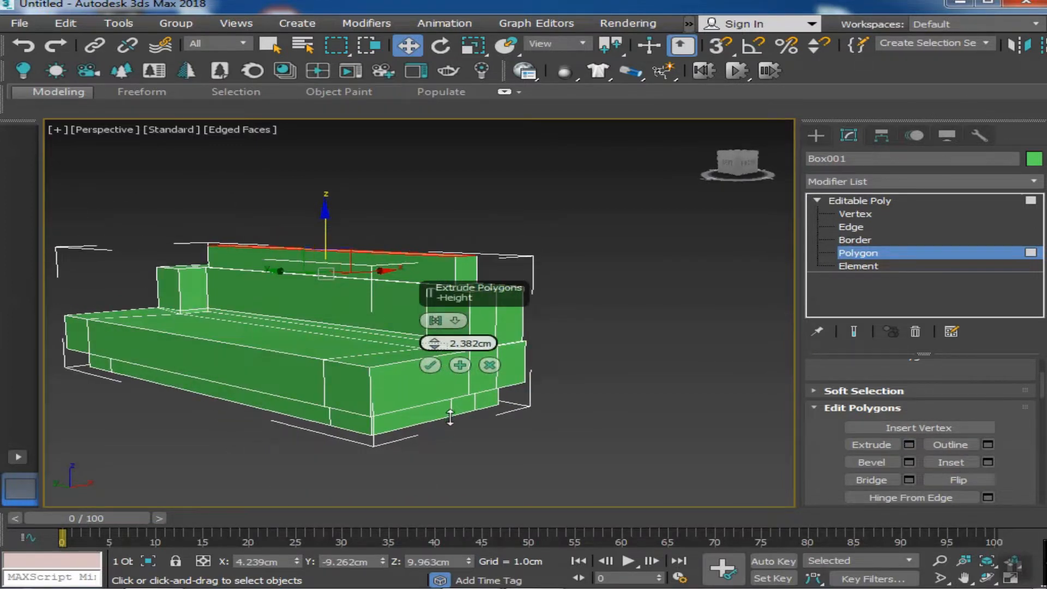
{"action": "left_click", "coordinate": [431, 367]}
{"action": "mouse_move", "coordinate": [437, 373]}
{"action": "middle_mouse_down", "text": "alt"}
{"action": "mouse_move", "coordinate": [447, 356]}
{"action": "mouse_move", "coordinate": [309, 374]}
{"action": "mouse_move", "coordinate": [449, 382]}
{"action": "middle_mouse_up", "text": "alt"}
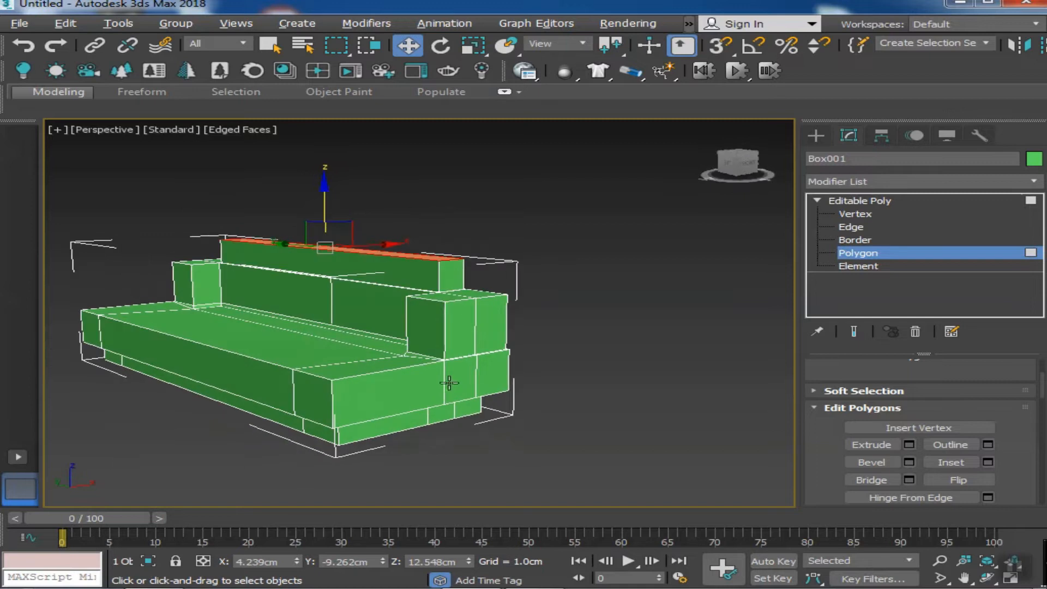
Leave polygon editing and add an OpenSubdiv modifier with 2 iterations to the sofa
{"action": "left_click", "coordinate": [857, 253]}
{"action": "middle_click_drag", "start_coordinate": [481, 303], "coordinate": [450, 338], "text": "alt"}
{"action": "left_click", "coordinate": [922, 182]}
{"action": "key", "text": "o"}
{"action": "left_click", "coordinate": [908, 196]}
{"action": "left_click", "coordinate": [986, 390]}
{"action": "mouse_move", "coordinate": [629, 397]}
{"action": "middle_mouse_down", "text": "alt"}
{"action": "mouse_move", "coordinate": [608, 318]}
{"action": "mouse_move", "coordinate": [468, 385]}
{"action": "mouse_move", "coordinate": [637, 384]}
{"action": "middle_mouse_up", "text": "alt"}
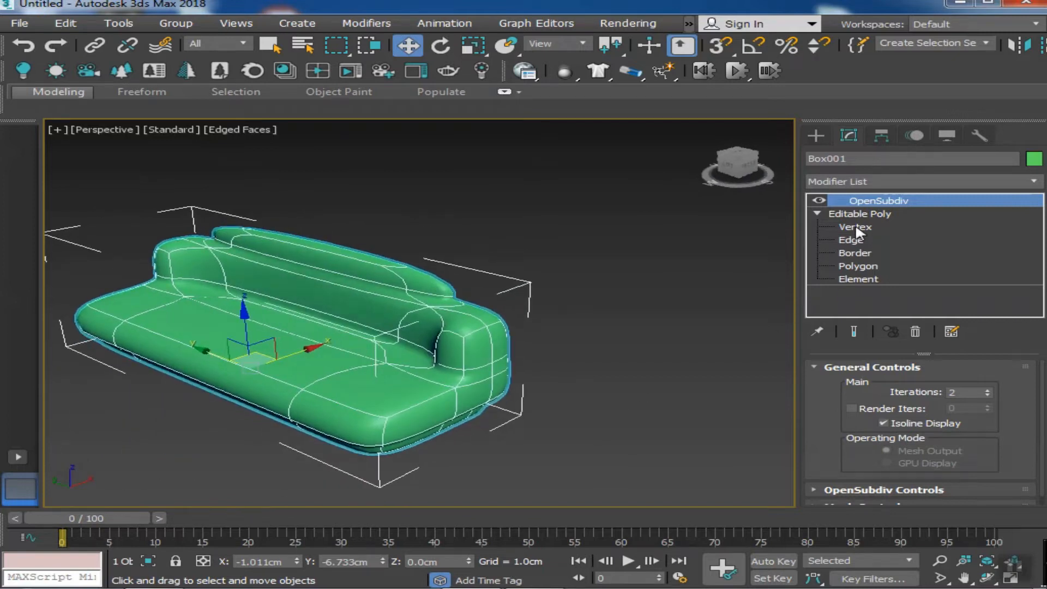
Connect the ring of edges across the backrest's thickness with two segments, pinched outward toward its front and rear faces
{"action": "left_click", "coordinate": [850, 240]}
{"action": "middle_click_drag", "start_coordinate": [623, 304], "coordinate": [869, 355], "text": "alt"}
{"action": "left_click", "coordinate": [385, 312]}
{"action": "middle_click_drag", "start_coordinate": [452, 327], "coordinate": [334, 322], "text": "alt"}
{"action": "left_click", "coordinate": [942, 385]}
{"action": "middle_click_drag", "start_coordinate": [439, 361], "coordinate": [546, 327], "text": "alt"}
{"action": "key", "text": "2"}
{"action": "left_click", "coordinate": [874, 466]}
{"action": "middle_click_drag", "start_coordinate": [662, 404], "coordinate": [641, 393], "text": "alt"}
{"action": "scroll", "coordinate": [1004, 456], "scroll_direction": "down", "scroll_amount": 3}
{"action": "scroll", "coordinate": [1004, 460], "scroll_direction": "down", "scroll_amount": 3}
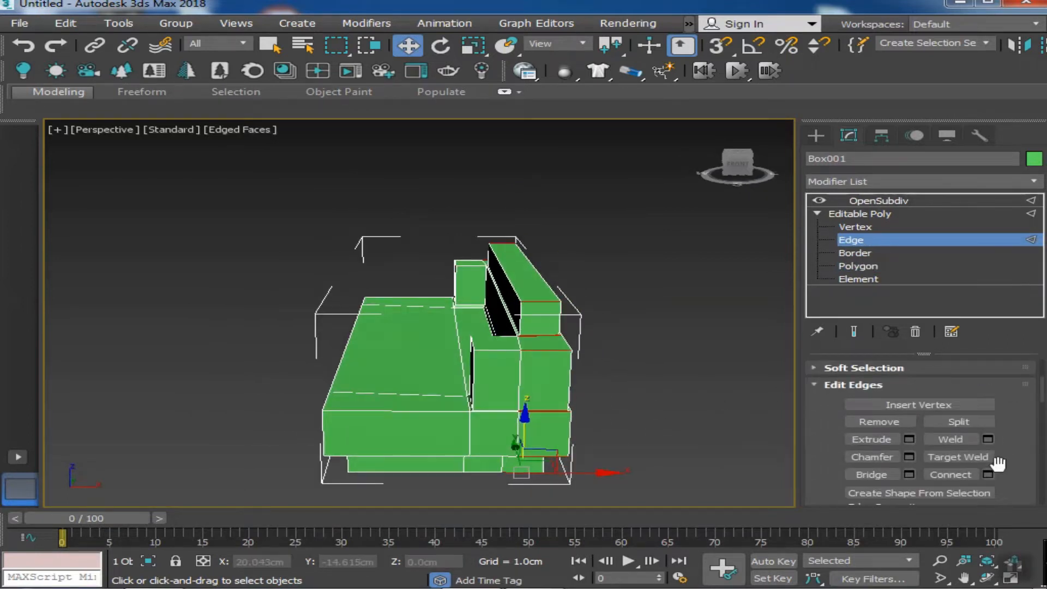
{"action": "left_click", "coordinate": [987, 474]}
{"action": "middle_click_drag", "start_coordinate": [714, 416], "coordinate": [712, 424], "text": "alt"}
{"action": "middle_click_drag", "start_coordinate": [317, 330], "coordinate": [240, 333]}
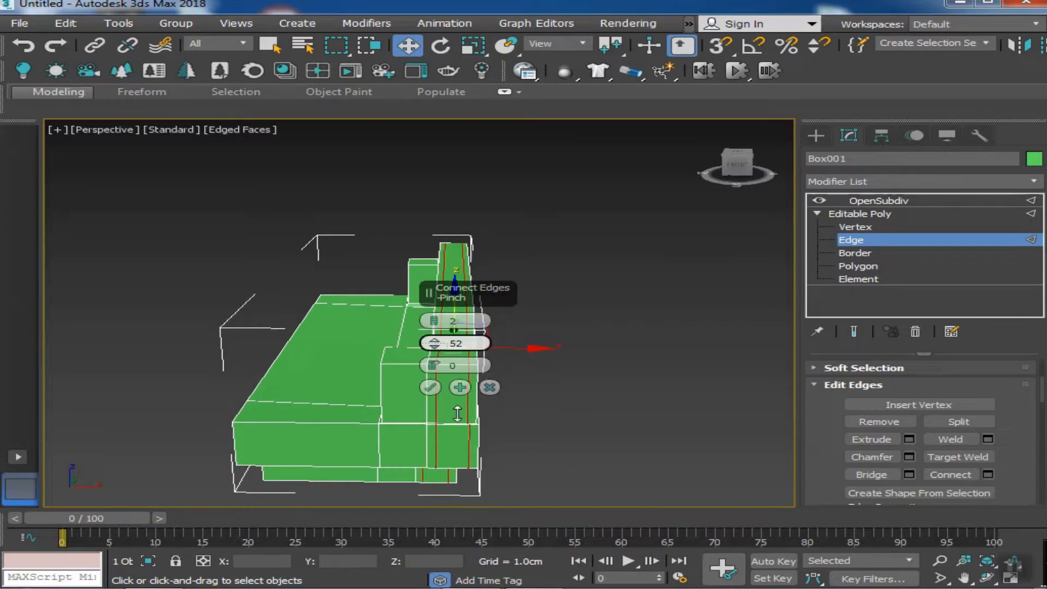
{"action": "mouse_move", "coordinate": [433, 388]}
{"action": "middle_mouse_down", "text": "alt"}
{"action": "mouse_move", "coordinate": [422, 399]}
{"action": "mouse_move", "coordinate": [432, 385]}
{"action": "mouse_move", "coordinate": [458, 397]}
{"action": "mouse_move", "coordinate": [431, 391]}
{"action": "middle_mouse_up", "text": "alt"}
{"action": "left_click", "coordinate": [432, 385]}
Connect the ring of edges across the seat's depth with one segment at slide -63, near the front edge
{"action": "left_click", "coordinate": [273, 412]}
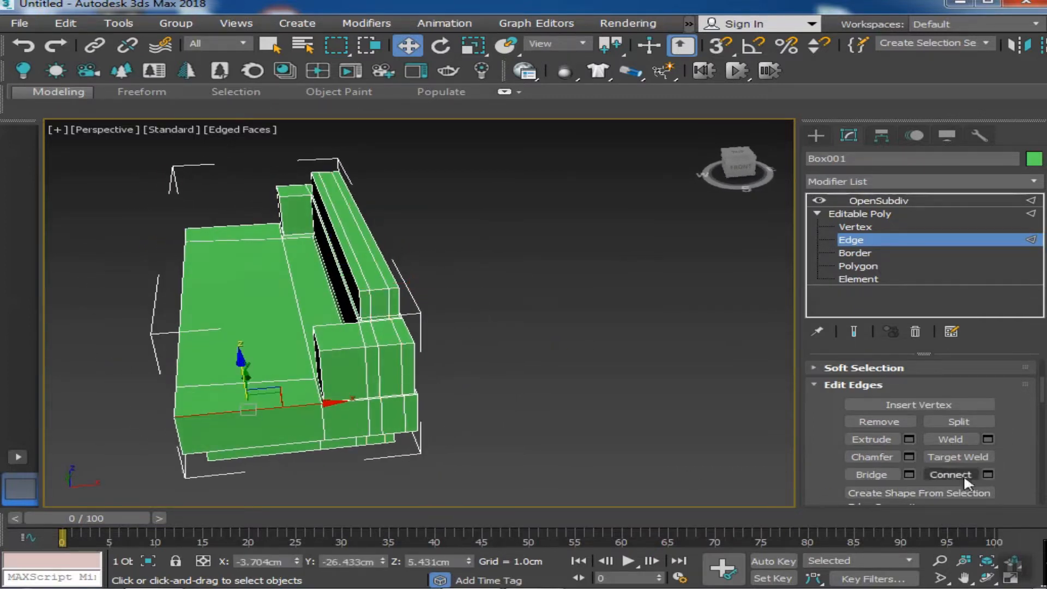
{"action": "scroll", "coordinate": [850, 403], "scroll_direction": "up", "scroll_amount": 5}
{"action": "left_click", "coordinate": [881, 422]}
{"action": "scroll", "coordinate": [834, 433], "scroll_direction": "down", "scroll_amount": 5}
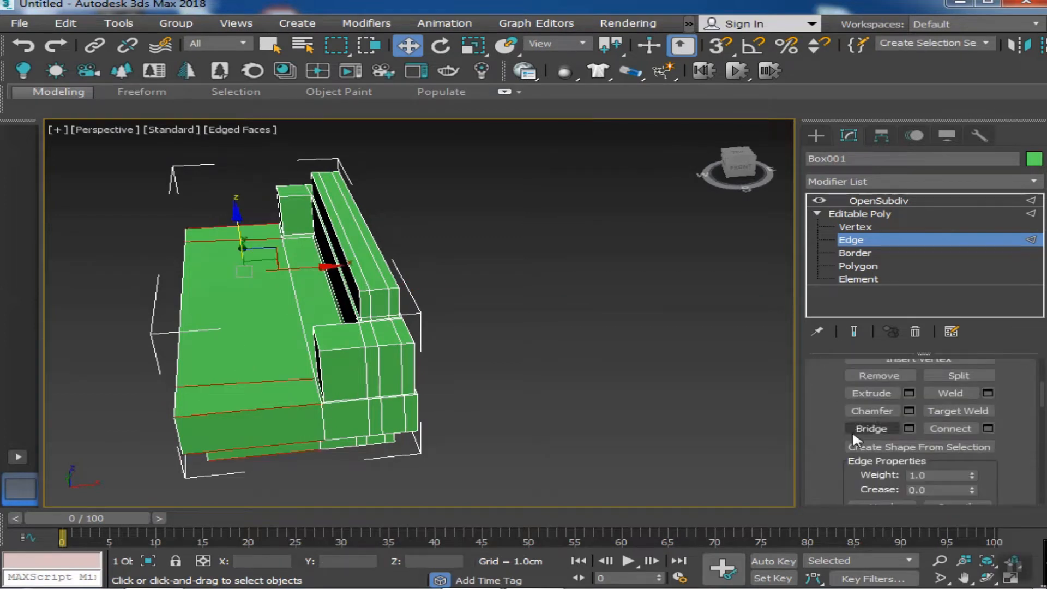
{"action": "scroll", "coordinate": [1015, 460], "scroll_direction": "down", "scroll_amount": 3}
{"action": "left_click", "coordinate": [988, 405]}
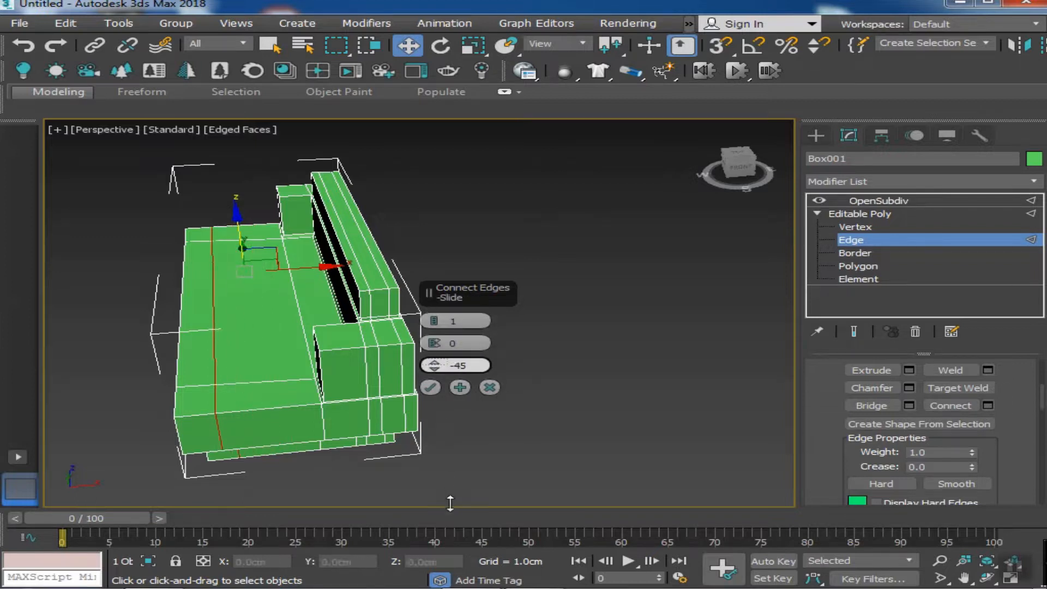
{"action": "middle_click_drag", "start_coordinate": [305, 469], "coordinate": [354, 460], "text": "alt"}
{"action": "middle_click_drag", "start_coordinate": [439, 349], "coordinate": [283, 360]}
{"action": "scroll", "coordinate": [269, 366], "scroll_direction": "up", "scroll_amount": 4}
{"action": "left_click", "coordinate": [269, 371]}
{"action": "scroll", "coordinate": [353, 386], "scroll_direction": "down", "scroll_amount": 2}
{"action": "middle_click_drag", "start_coordinate": [345, 400], "coordinate": [331, 345]}
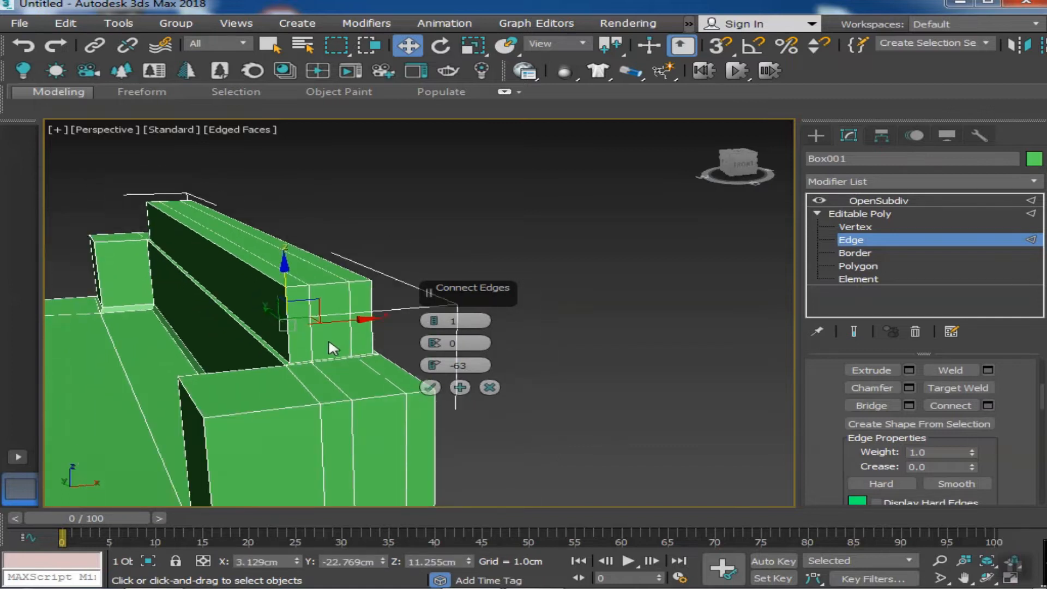
{"action": "scroll", "coordinate": [332, 346], "scroll_direction": "up", "scroll_amount": 2}
{"action": "scroll", "coordinate": [441, 378], "scroll_direction": "down", "scroll_amount": 4}
{"action": "key", "text": "ctrl+z"}
{"action": "left_click", "coordinate": [428, 387]}
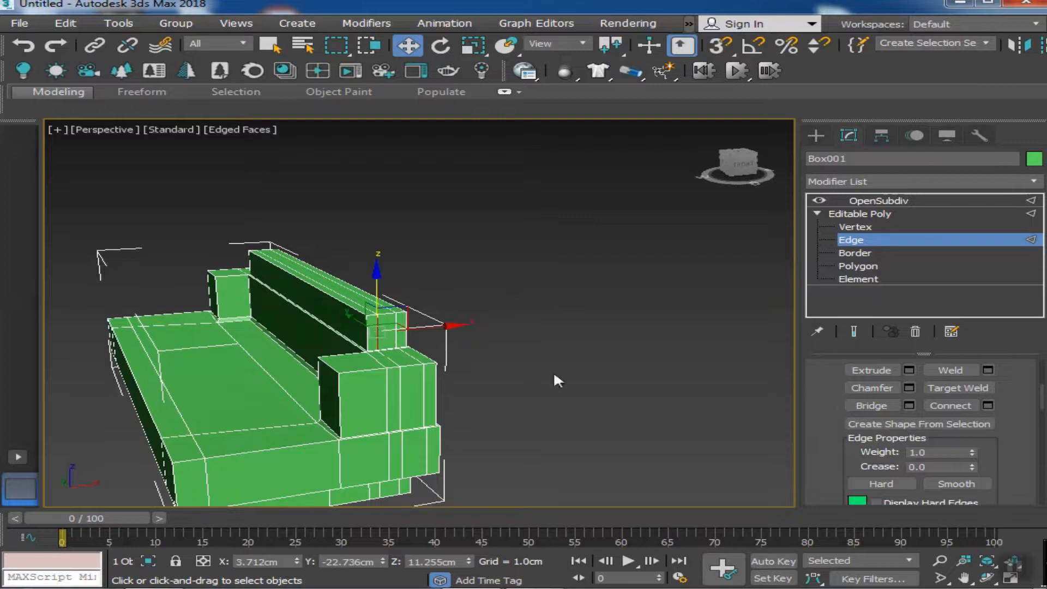
Connect the vertical edges around the raised upper backrest with one segment at slide -14
{"action": "scroll", "coordinate": [843, 415], "scroll_direction": "up", "scroll_amount": 9}
{"action": "left_click", "coordinate": [873, 420]}
{"action": "middle_click_drag", "start_coordinate": [630, 400], "coordinate": [653, 399], "text": "alt"}
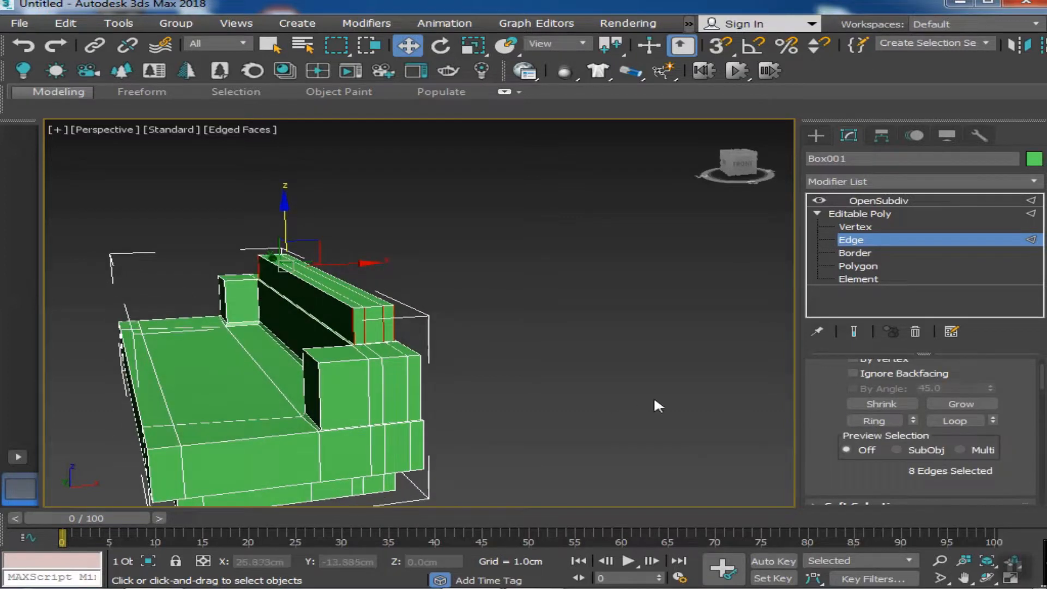
{"action": "scroll", "coordinate": [821, 428], "scroll_direction": "down", "scroll_amount": 3}
{"action": "left_click", "coordinate": [987, 451]}
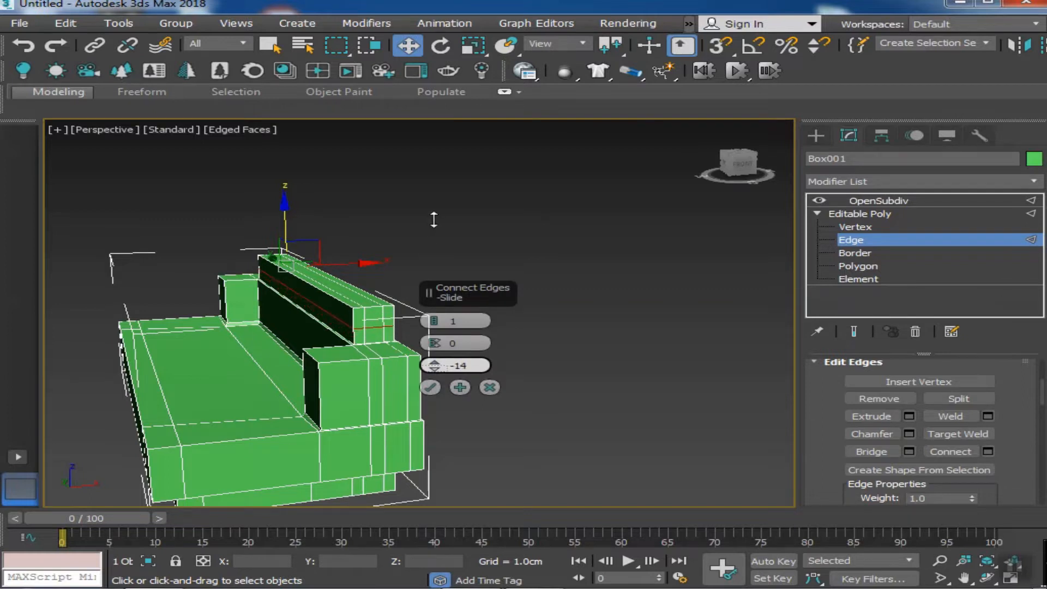
{"action": "left_click", "coordinate": [430, 387]}
Connect the ring of depthwise edges across the front part of the armrests with one segment
{"action": "middle_click_drag", "start_coordinate": [424, 383], "coordinate": [371, 365], "text": "alt"}
{"action": "scroll", "coordinate": [371, 365], "scroll_direction": "up", "scroll_amount": 2}
{"action": "left_click", "coordinate": [281, 352]}
{"action": "middle_click_drag", "start_coordinate": [305, 371], "coordinate": [305, 304], "text": "alt"}
{"action": "scroll", "coordinate": [826, 430], "scroll_direction": "up", "scroll_amount": 5}
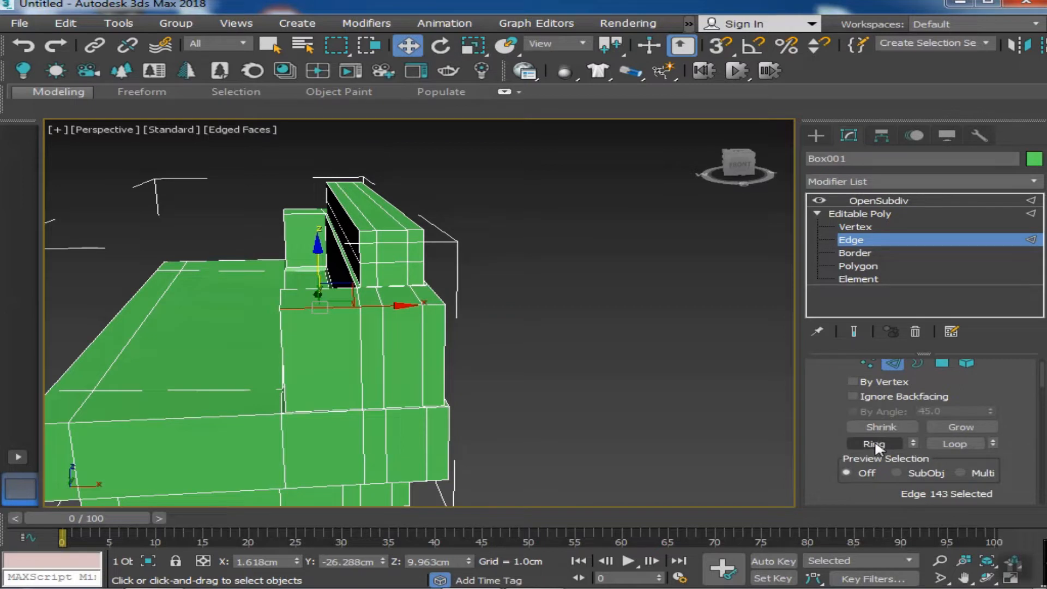
{"action": "left_click", "coordinate": [874, 443]}
{"action": "scroll", "coordinate": [519, 350], "scroll_direction": "down", "scroll_amount": 4}
{"action": "middle_click_drag", "start_coordinate": [484, 364], "coordinate": [507, 354], "text": "alt"}
{"action": "scroll", "coordinate": [922, 438], "scroll_direction": "down", "scroll_amount": 3}
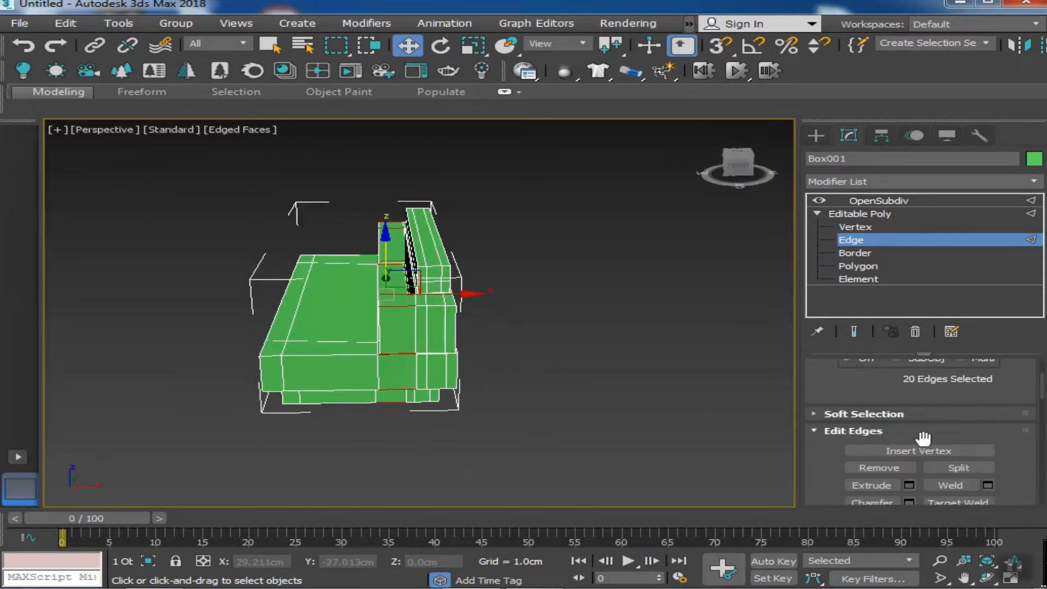
{"action": "scroll", "coordinate": [1007, 477], "scroll_direction": "down", "scroll_amount": 1}
{"action": "left_click", "coordinate": [987, 497]}
{"action": "left_click", "coordinate": [429, 386]}
{"action": "middle_click_drag", "start_coordinate": [429, 387], "coordinate": [428, 385], "text": "alt"}
Connect the vertical edges around the armrests and back with one segment, slid toward the top
{"action": "middle_click_drag", "start_coordinate": [347, 374], "coordinate": [357, 351], "text": "alt"}
{"action": "left_click", "coordinate": [358, 351]}
{"action": "middle_click_drag", "start_coordinate": [516, 334], "coordinate": [502, 343], "text": "alt"}
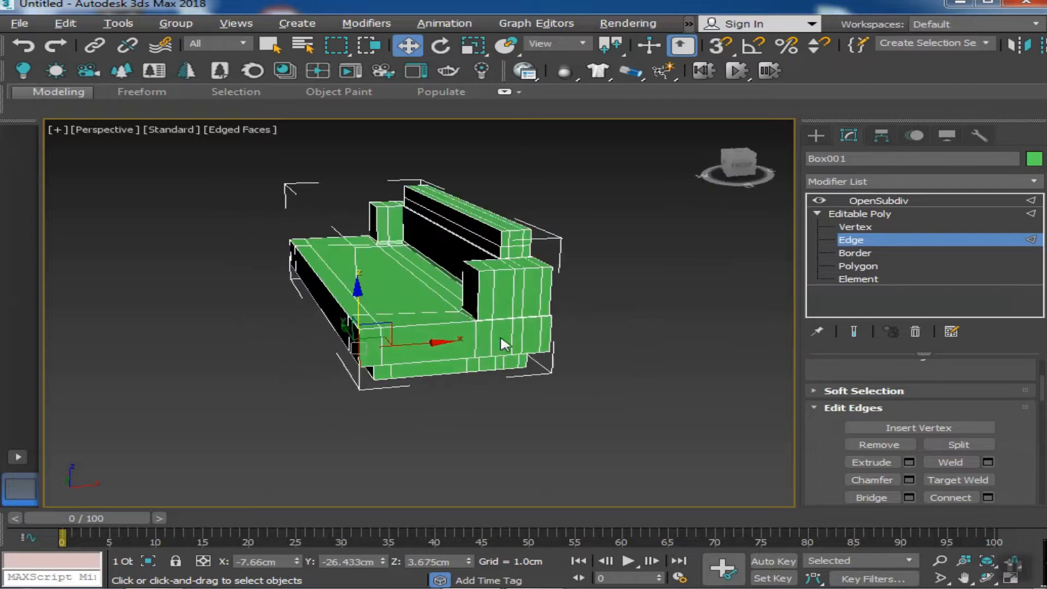
{"action": "scroll", "coordinate": [492, 289], "scroll_direction": "up", "scroll_amount": 4}
{"action": "left_click", "coordinate": [494, 285]}
{"action": "scroll", "coordinate": [837, 434], "scroll_direction": "up", "scroll_amount": 4}
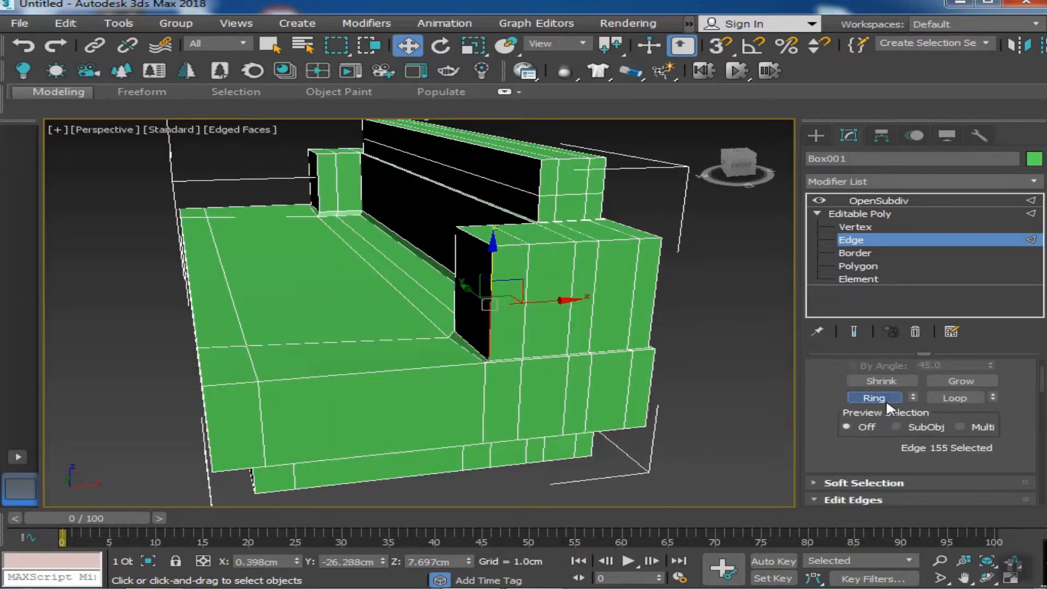
{"action": "left_click", "coordinate": [884, 402]}
{"action": "middle_click_drag", "start_coordinate": [757, 414], "coordinate": [600, 384]}
{"action": "scroll", "coordinate": [867, 456], "scroll_direction": "down", "scroll_amount": 5}
{"action": "left_click", "coordinate": [987, 474]}
{"action": "left_click_drag", "start_coordinate": [434, 365], "coordinate": [447, 373]}
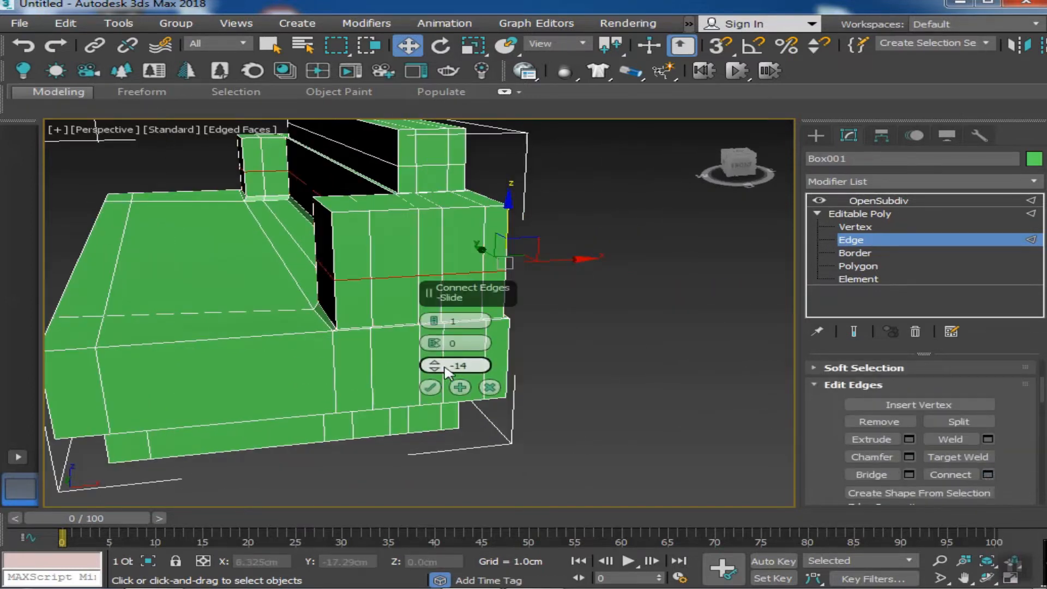
{"action": "left_click", "coordinate": [431, 387]}
Connect the vertical edges around the seat block with two segments
{"action": "middle_click_drag", "start_coordinate": [74, 380], "coordinate": [305, 353]}
{"action": "left_click", "coordinate": [282, 364]}
{"action": "scroll", "coordinate": [832, 427], "scroll_direction": "up", "scroll_amount": 4}
{"action": "left_click", "coordinate": [873, 402]}
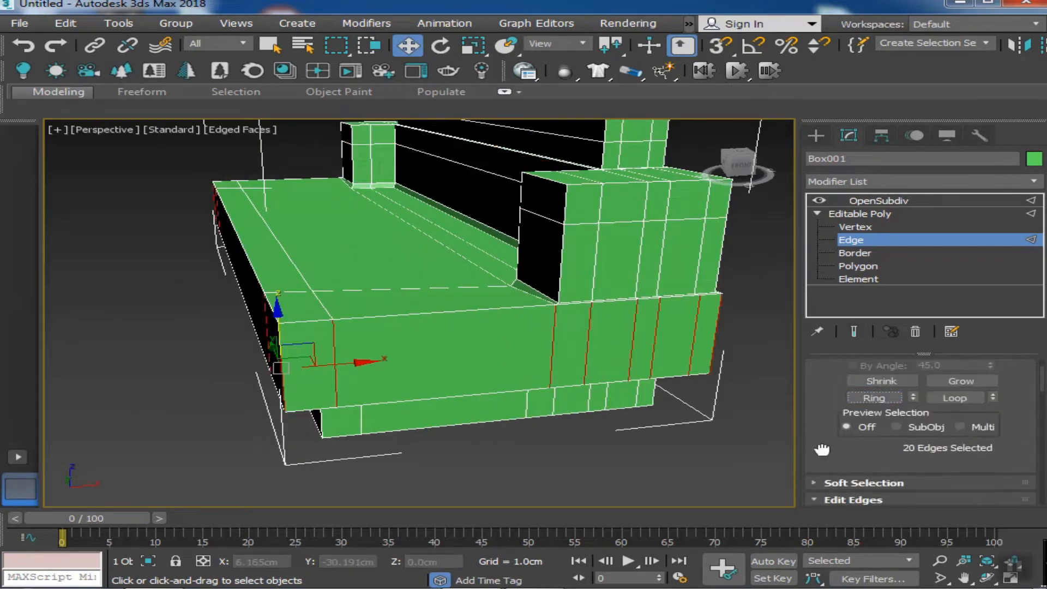
{"action": "scroll", "coordinate": [927, 445], "scroll_direction": "down", "scroll_amount": 5}
{"action": "left_click", "coordinate": [987, 462]}
{"action": "left_click_drag", "start_coordinate": [434, 364], "coordinate": [436, 368]}
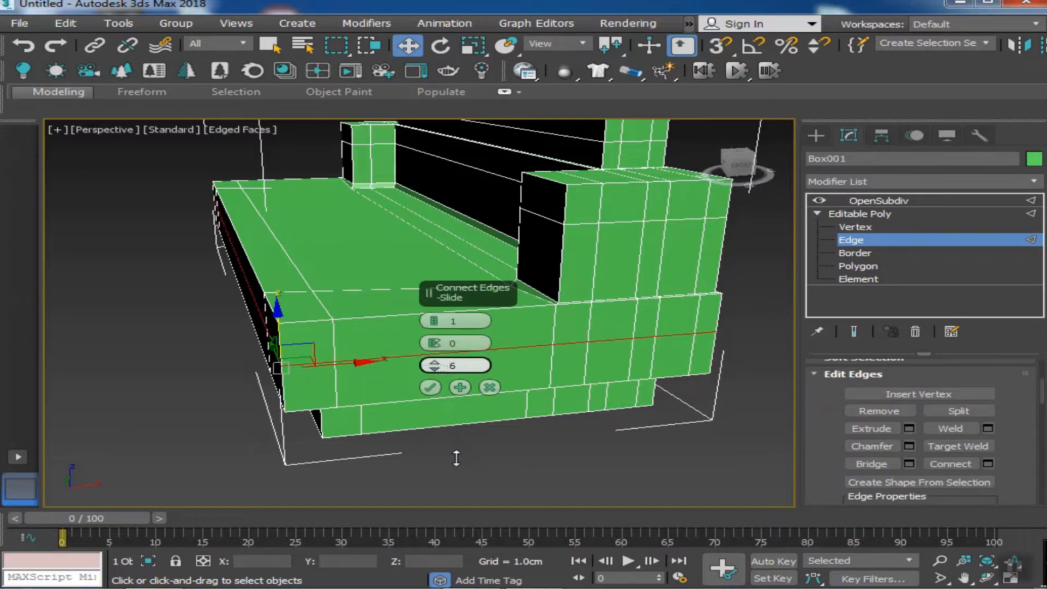
{"action": "left_click", "coordinate": [434, 318]}
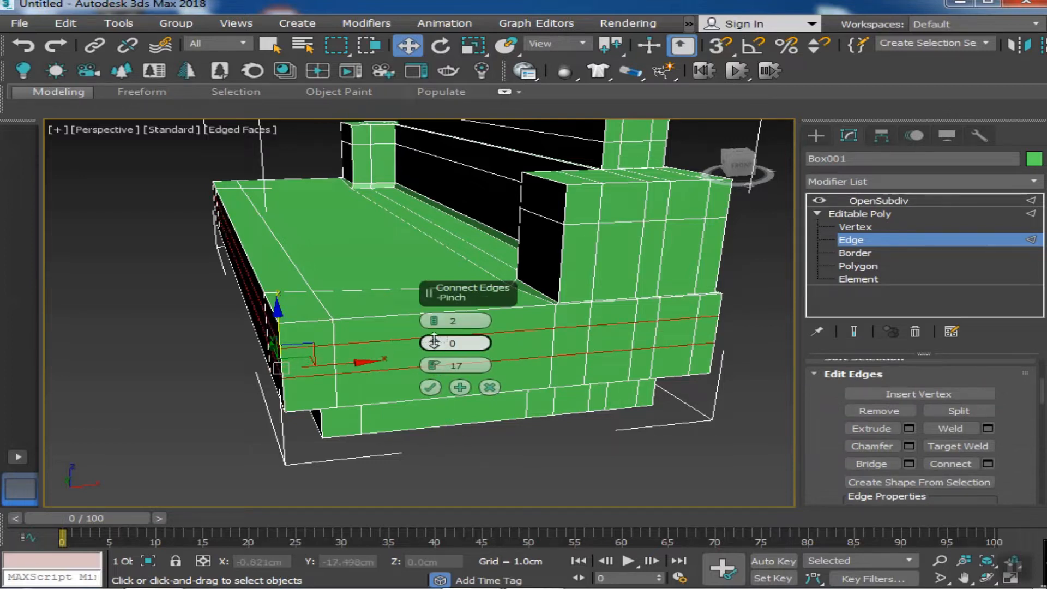
{"action": "left_click_drag", "start_coordinate": [432, 295], "coordinate": [434, 316]}
{"action": "right_click", "coordinate": [433, 362]}
{"action": "left_click_drag", "start_coordinate": [454, 410], "coordinate": [437, 367]}
{"action": "left_click", "coordinate": [430, 387]}
Select a vertical corner edge on the base block beneath the seat
{"action": "middle_click_drag", "start_coordinate": [429, 392], "coordinate": [371, 373], "text": "alt"}
{"action": "scroll", "coordinate": [418, 367], "scroll_direction": "up", "scroll_amount": 3}
{"action": "left_click", "coordinate": [338, 296]}
{"action": "scroll", "coordinate": [849, 421], "scroll_direction": "up", "scroll_amount": 3}
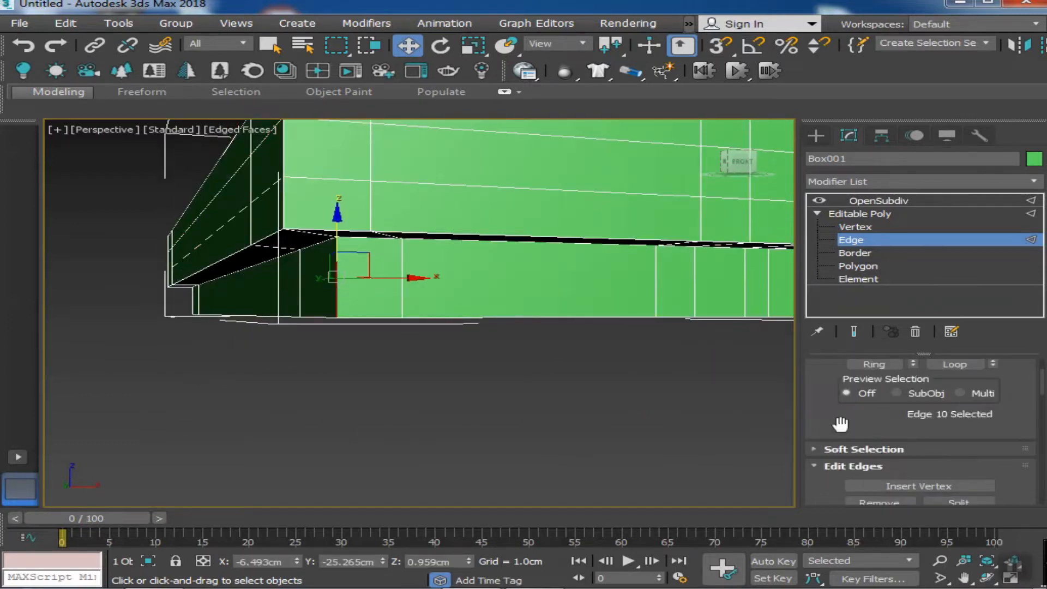
{"action": "left_click", "coordinate": [846, 393]}
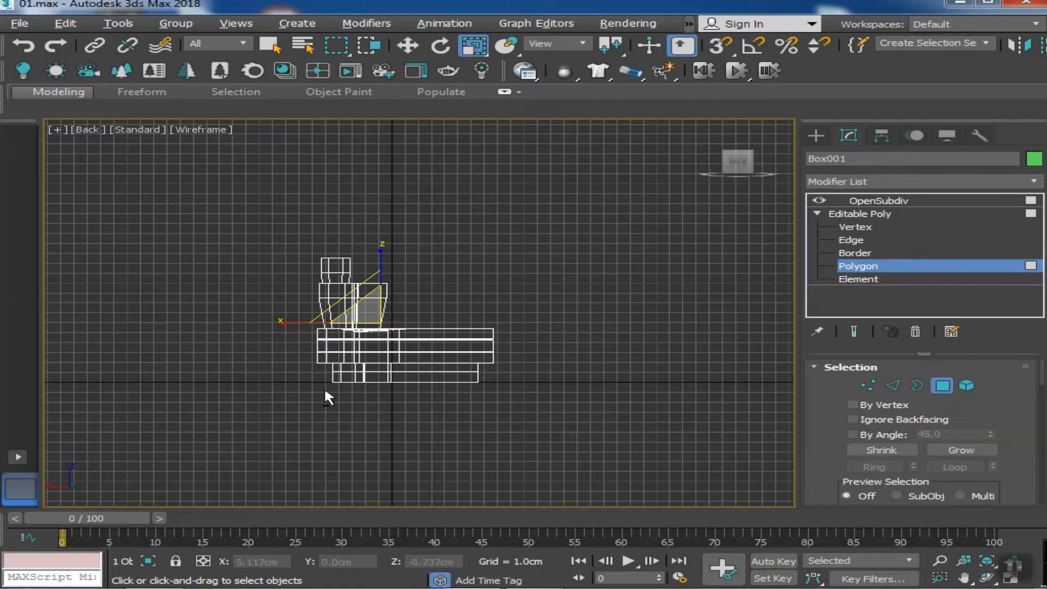
Display the sofa shaded with edged faces and frame the selected seam strips running across the seat and backrest
{"action": "middle_click_drag", "start_coordinate": [270, 249], "coordinate": [301, 322], "text": "alt"}
{"action": "key", "text": "F3"}
{"action": "key", "text": "F4"}
{"action": "scroll", "coordinate": [360, 382], "scroll_direction": "up", "scroll_amount": 6}
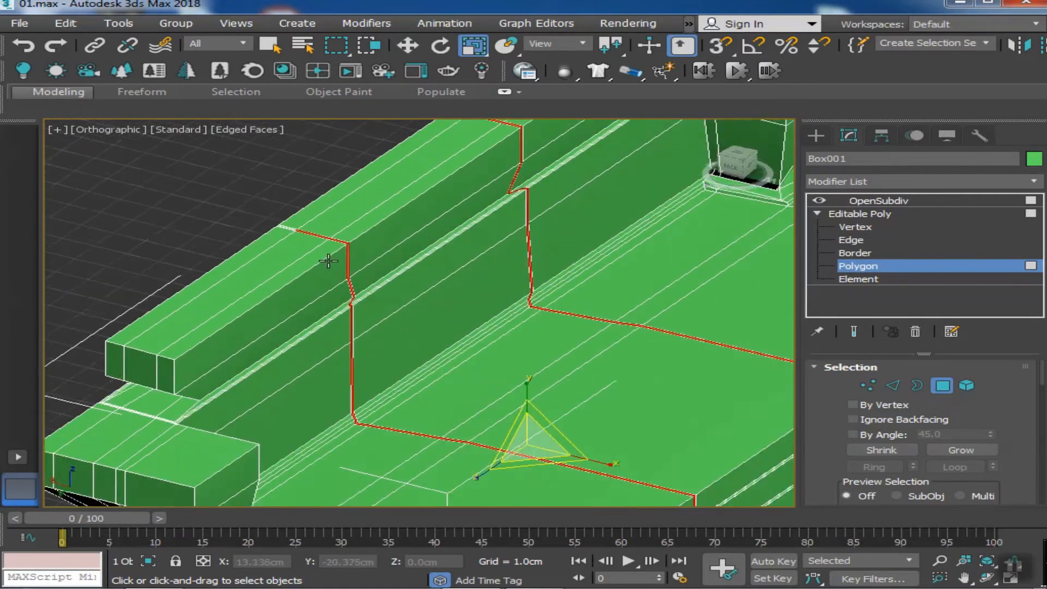
{"action": "middle_click_drag", "start_coordinate": [366, 433], "coordinate": [398, 365], "text": "alt"}
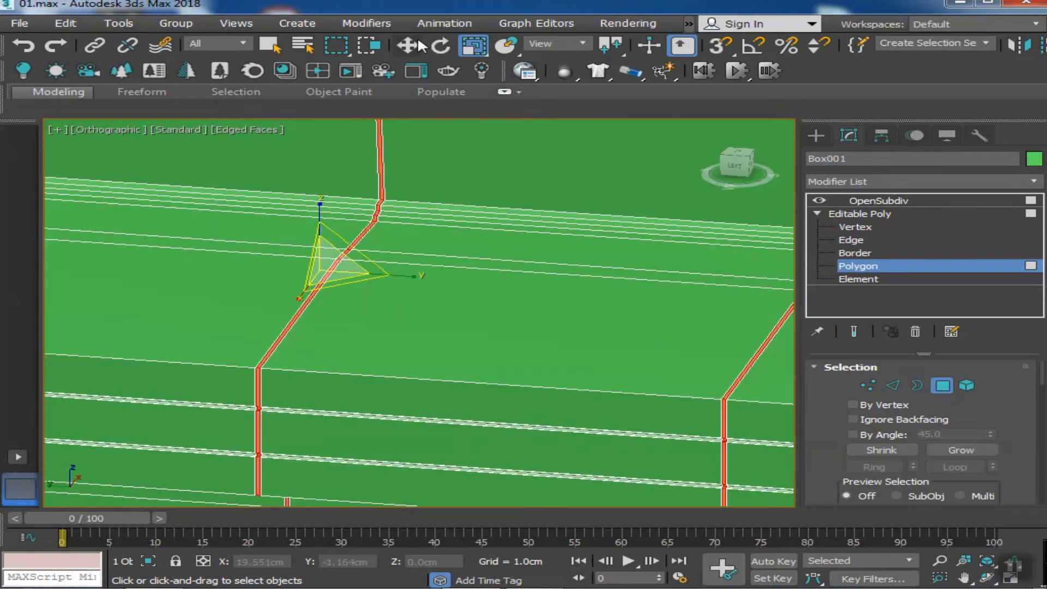
{"action": "key", "text": "w"}
{"action": "scroll", "coordinate": [836, 444], "scroll_direction": "down", "scroll_amount": 3}
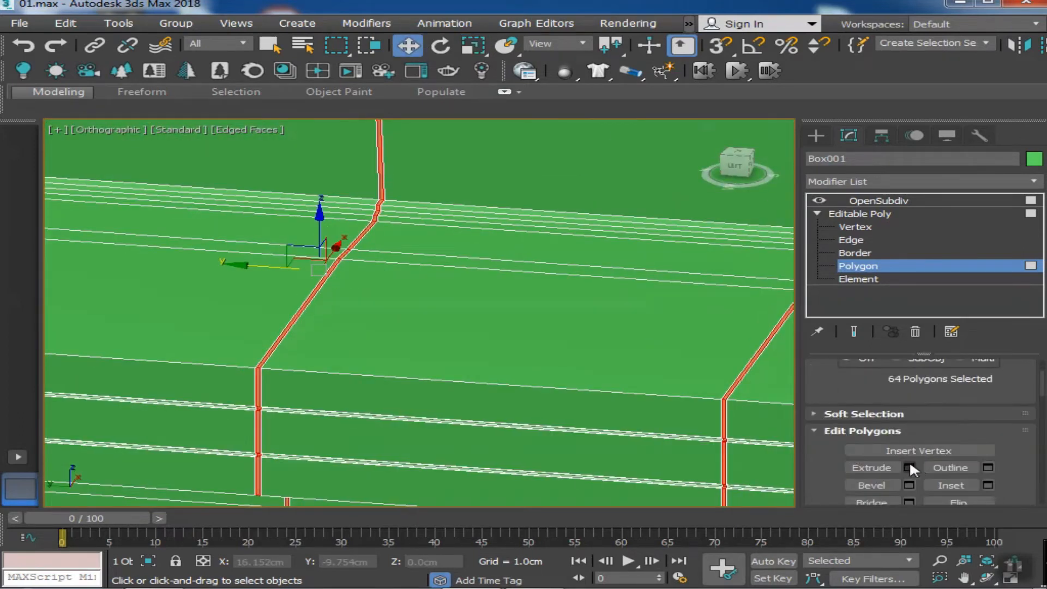
Extrude the selected seam polygon strips inward across the seat and backrest
{"action": "left_click", "coordinate": [908, 468]}
{"action": "scroll", "coordinate": [428, 352], "scroll_direction": "up", "scroll_amount": 5}
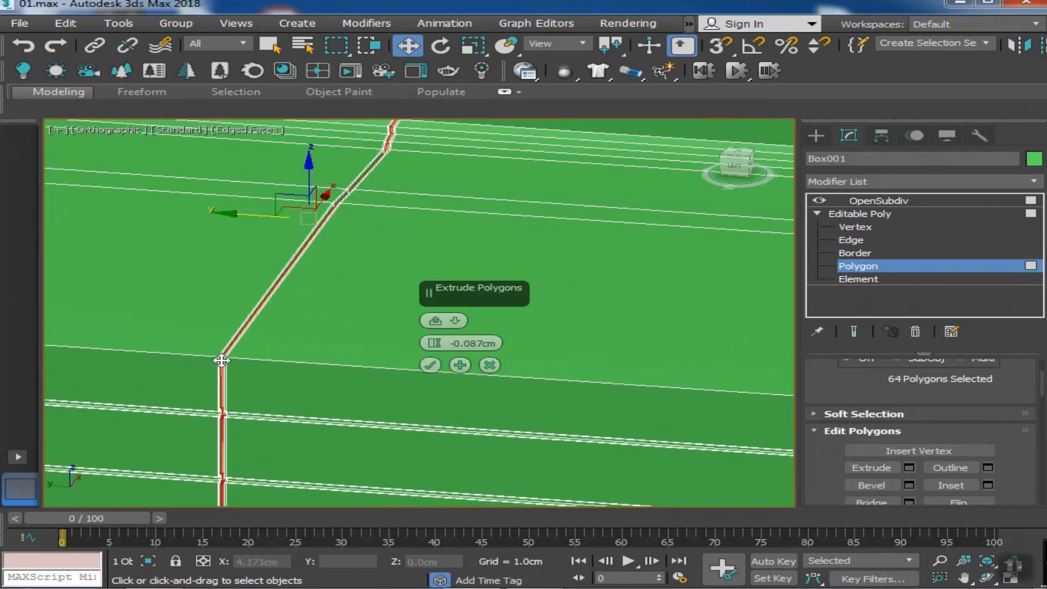
{"action": "left_click_drag", "start_coordinate": [434, 349], "coordinate": [442, 365]}
{"action": "middle_click_drag", "start_coordinate": [333, 376], "coordinate": [327, 402], "text": "alt"}
{"action": "scroll", "coordinate": [327, 402], "scroll_direction": "down", "scroll_amount": 4}
{"action": "scroll", "coordinate": [227, 312], "scroll_direction": "up", "scroll_amount": 7}
{"action": "left_click_drag", "start_coordinate": [434, 342], "coordinate": [415, 285]}
{"action": "left_click", "coordinate": [430, 365]}
Examine the OpenSubdiv-smoothed seams on the seat and backrest with the edge display off
{"action": "middle_click_drag", "start_coordinate": [355, 385], "coordinate": [423, 322]}
{"action": "scroll", "coordinate": [474, 368], "scroll_direction": "down", "scroll_amount": 8}
{"action": "middle_click_drag", "start_coordinate": [545, 387], "coordinate": [609, 413], "text": "alt"}
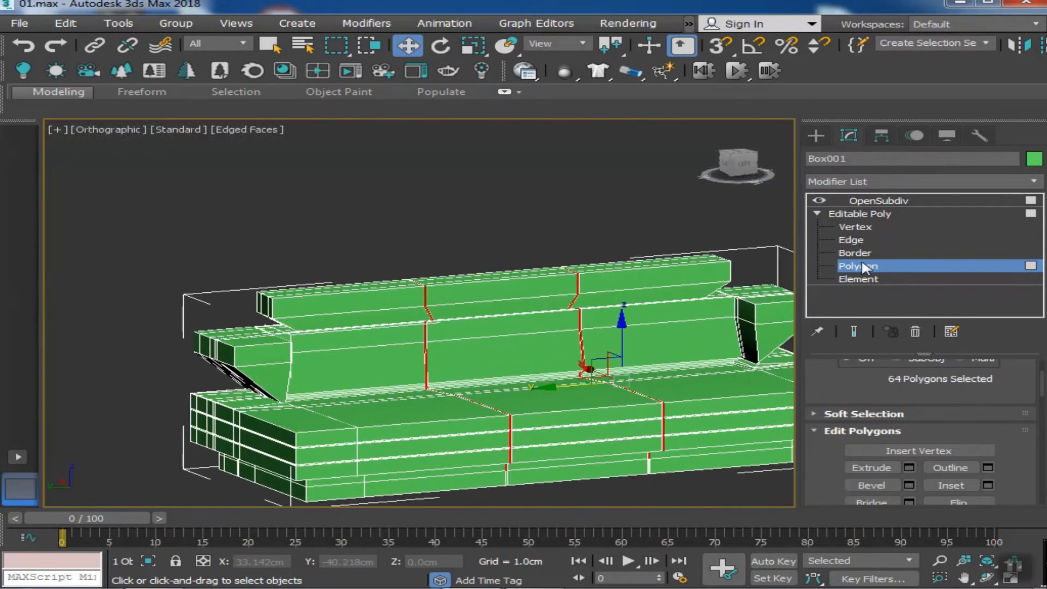
{"action": "left_click", "coordinate": [859, 214]}
{"action": "left_click", "coordinate": [878, 201]}
{"action": "scroll", "coordinate": [450, 342], "scroll_direction": "up", "scroll_amount": 3}
{"action": "middle_click_drag", "start_coordinate": [451, 341], "coordinate": [487, 341]}
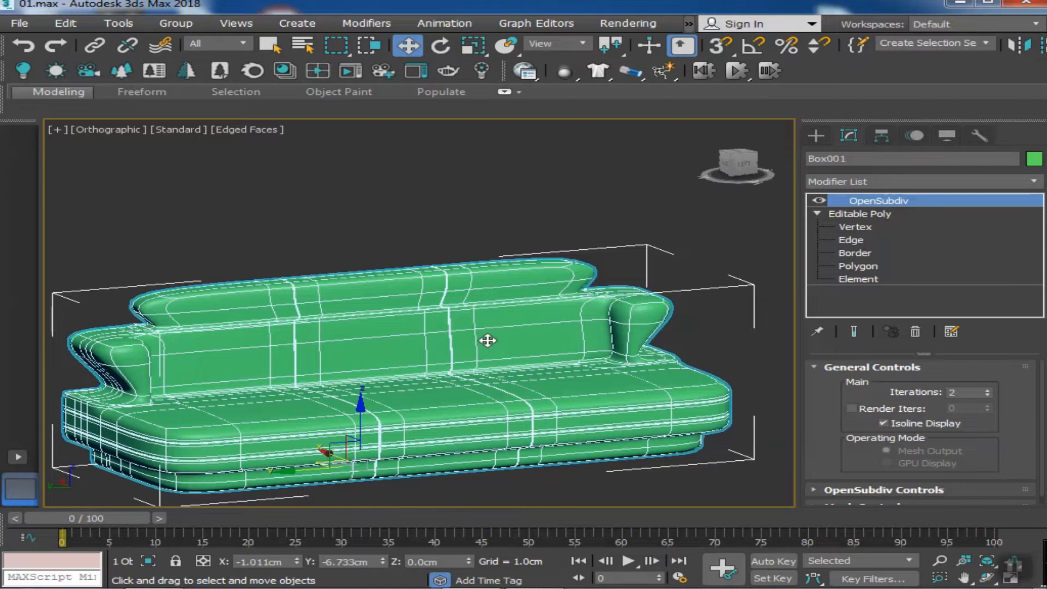
{"action": "key", "text": "F4"}
{"action": "scroll", "coordinate": [306, 357], "scroll_direction": "up", "scroll_amount": 6}
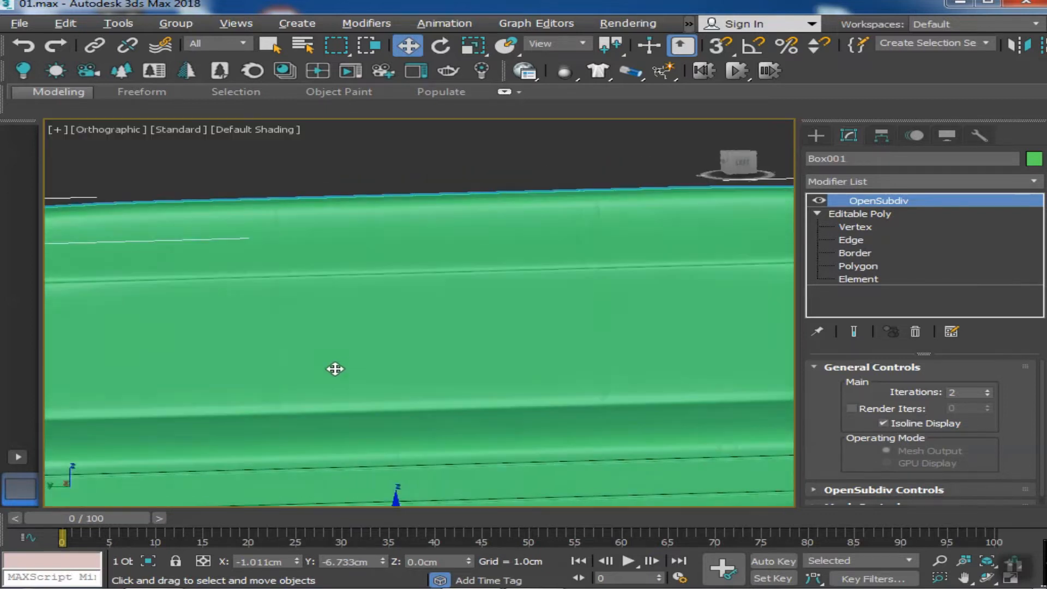
{"action": "scroll", "coordinate": [382, 393], "scroll_direction": "down", "scroll_amount": 5}
{"action": "scroll", "coordinate": [352, 376], "scroll_direction": "up", "scroll_amount": 5}
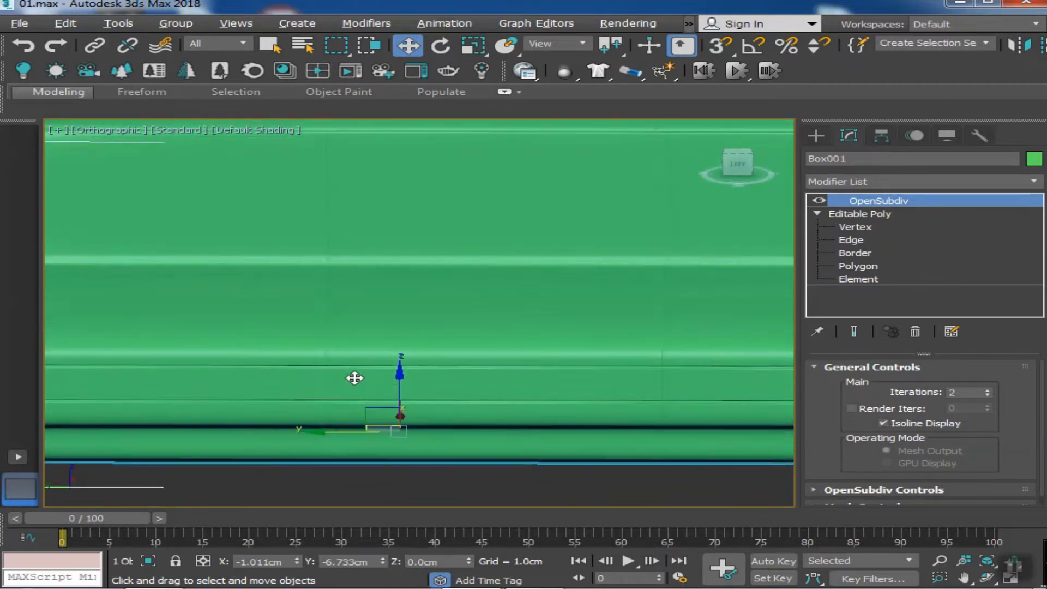
{"action": "middle_click_drag", "start_coordinate": [341, 374], "coordinate": [350, 375], "text": "alt"}
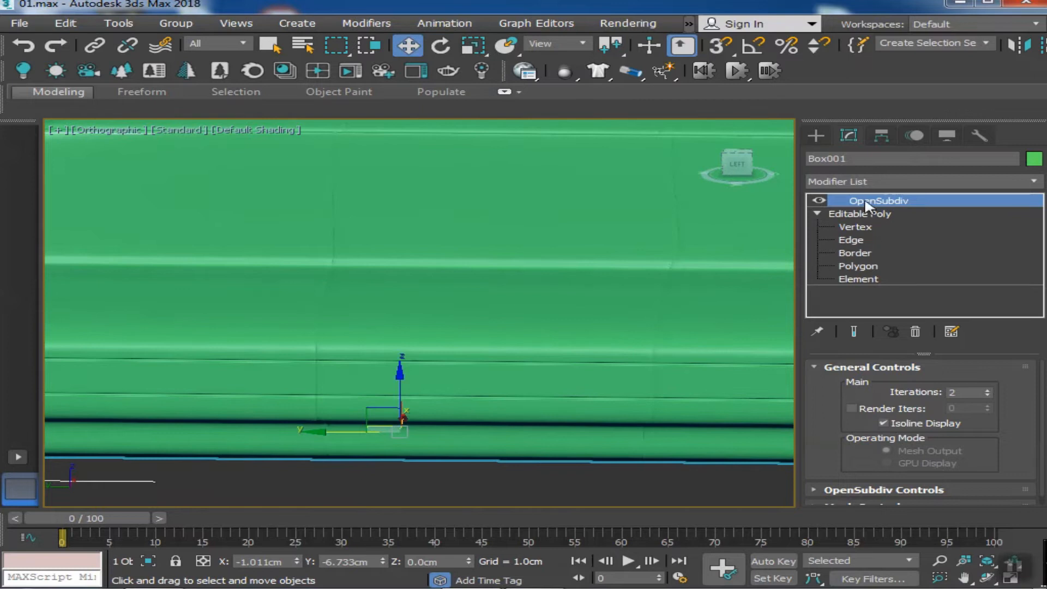
Return to the selected seam polygons with edged faces shown and extrude them again by -0.011 cm
{"action": "left_click", "coordinate": [859, 265]}
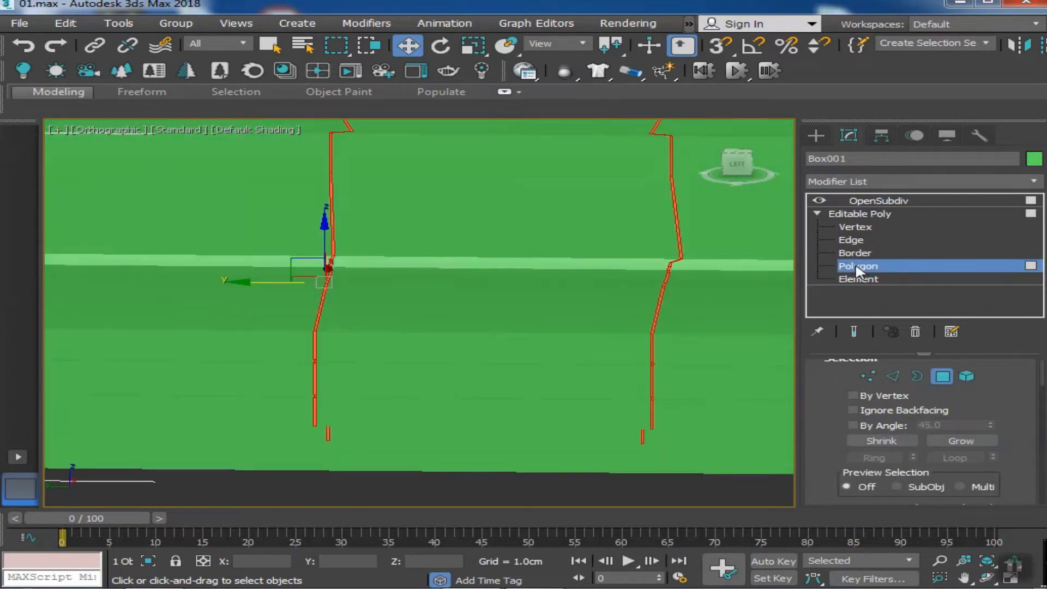
{"action": "key", "text": "F4"}
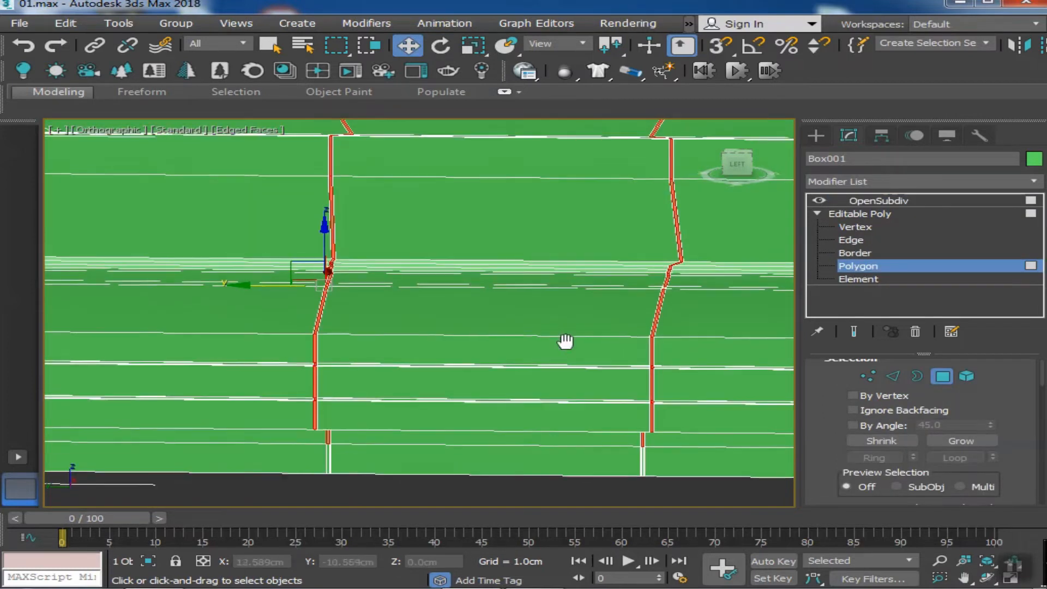
{"action": "scroll", "coordinate": [318, 376], "scroll_direction": "up", "scroll_amount": 5}
{"action": "middle_click_drag", "start_coordinate": [319, 376], "coordinate": [318, 427], "text": "alt"}
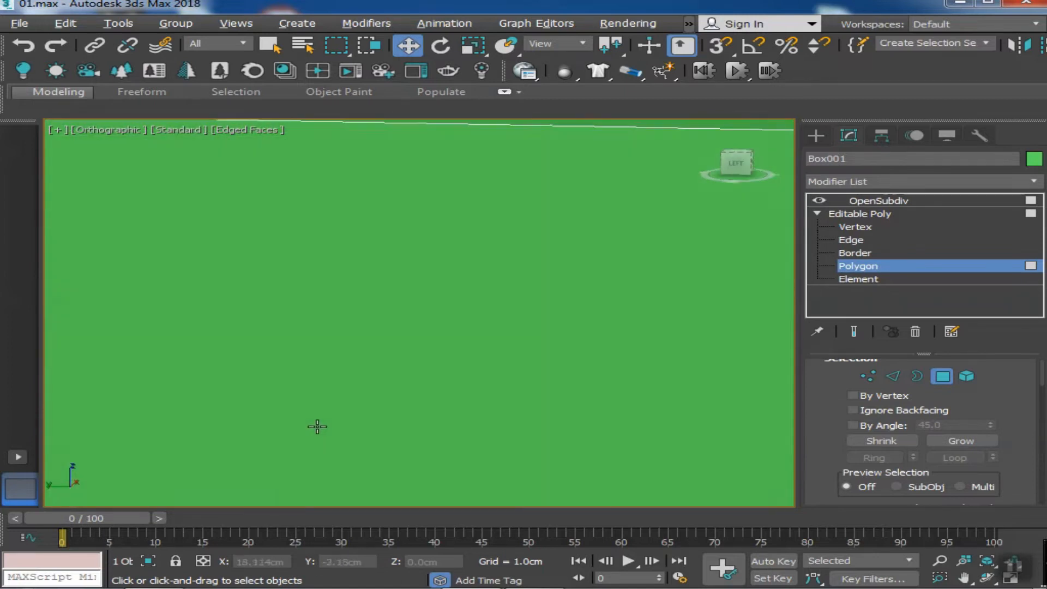
{"action": "scroll", "coordinate": [318, 427], "scroll_direction": "down", "scroll_amount": 3}
{"action": "scroll", "coordinate": [218, 279], "scroll_direction": "up", "scroll_amount": 5}
{"action": "scroll", "coordinate": [828, 421], "scroll_direction": "down", "scroll_amount": 5}
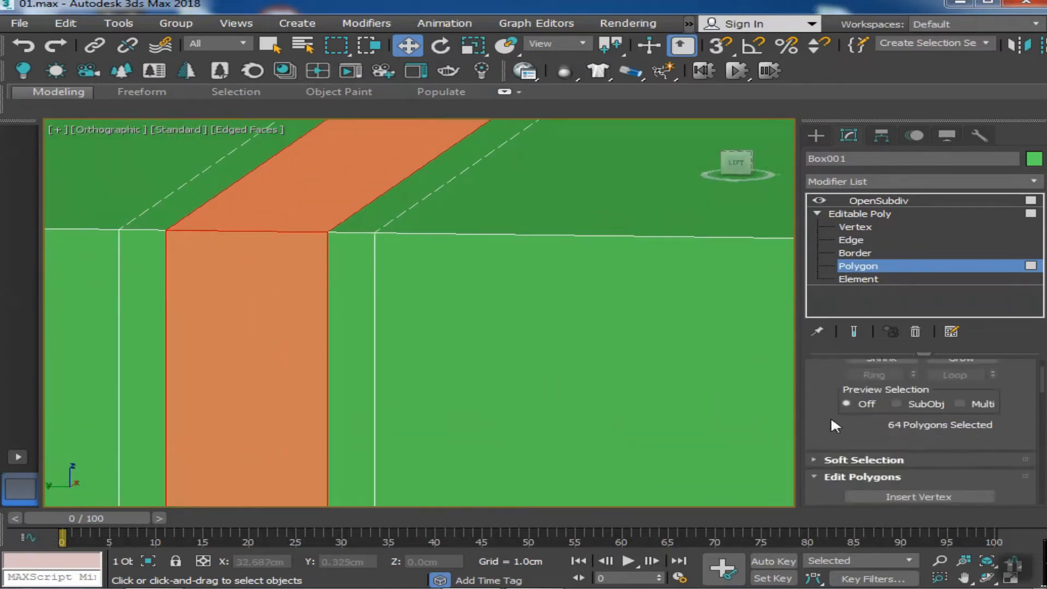
{"action": "left_click", "coordinate": [908, 399]}
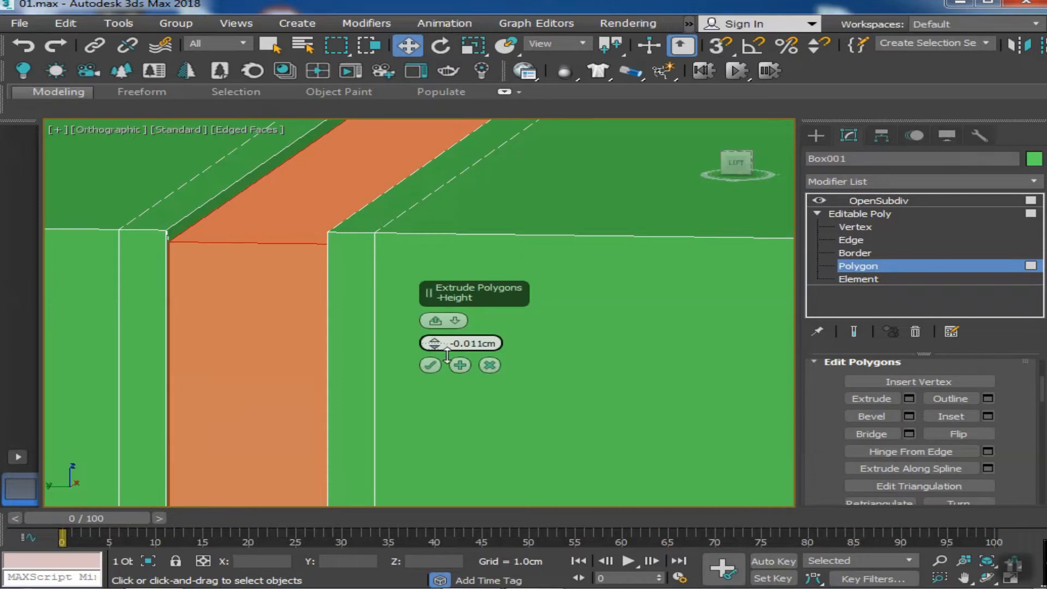
{"action": "middle_click_drag", "start_coordinate": [344, 380], "coordinate": [284, 358], "text": "alt"}
{"action": "scroll", "coordinate": [381, 360], "scroll_direction": "down", "scroll_amount": 4}
{"action": "scroll", "coordinate": [164, 309], "scroll_direction": "up", "scroll_amount": 4}
{"action": "mouse_move", "coordinate": [436, 348]}
{"action": "left_mouse_down"}
{"action": "mouse_move", "coordinate": [453, 376]}
{"action": "mouse_move", "coordinate": [451, 360]}
{"action": "left_mouse_up"}
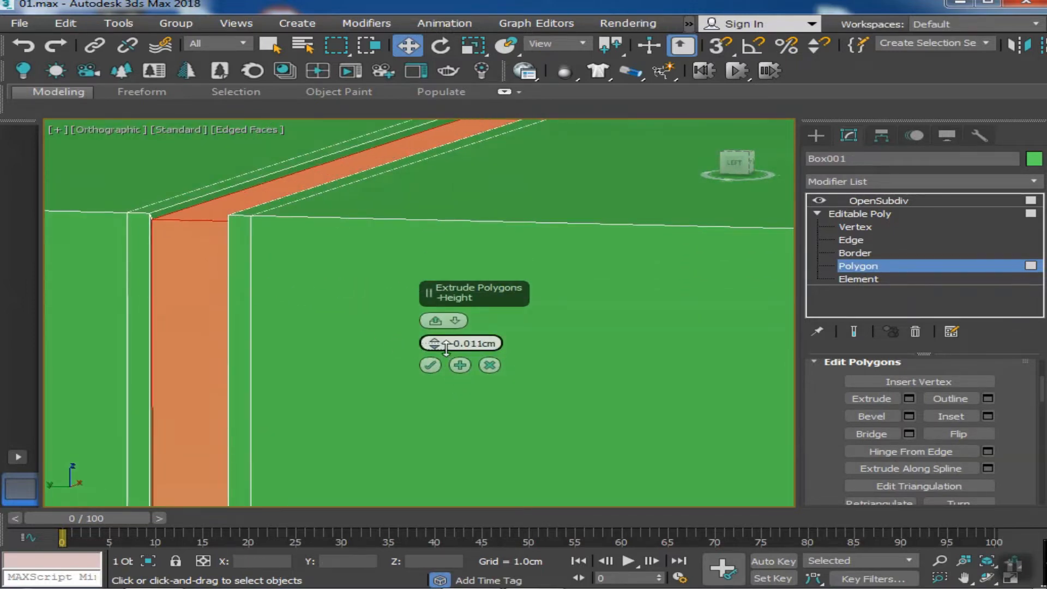
{"action": "left_click", "coordinate": [431, 366]}
Check how the twice-extruded seams look on the smoothed OpenSubdiv sofa without edges displayed
{"action": "scroll", "coordinate": [350, 345], "scroll_direction": "up", "scroll_amount": 2}
{"action": "middle_click_drag", "start_coordinate": [350, 346], "coordinate": [407, 359], "text": "alt"}
{"action": "scroll", "coordinate": [407, 360], "scroll_direction": "down", "scroll_amount": 5}
{"action": "middle_click_drag", "start_coordinate": [616, 403], "coordinate": [482, 364]}
{"action": "scroll", "coordinate": [533, 401], "scroll_direction": "down", "scroll_amount": 4}
{"action": "scroll", "coordinate": [504, 373], "scroll_direction": "down", "scroll_amount": 4}
{"action": "mouse_move", "coordinate": [544, 395]}
{"action": "middle_mouse_down", "text": "alt"}
{"action": "mouse_move", "coordinate": [631, 340]}
{"action": "mouse_move", "coordinate": [631, 316]}
{"action": "mouse_move", "coordinate": [596, 326]}
{"action": "middle_mouse_up", "text": "alt"}
{"action": "left_click", "coordinate": [866, 267]}
{"action": "scroll", "coordinate": [595, 326], "scroll_direction": "down", "scroll_amount": 4}
{"action": "left_click", "coordinate": [873, 202]}
{"action": "key", "text": "F4"}
{"action": "mouse_move", "coordinate": [636, 285]}
{"action": "middle_mouse_down", "text": "alt"}
{"action": "mouse_move", "coordinate": [575, 325]}
{"action": "mouse_move", "coordinate": [649, 335]}
{"action": "middle_mouse_up", "text": "alt"}
{"action": "mouse_move", "coordinate": [648, 336]}
{"action": "middle_mouse_down"}
{"action": "mouse_move", "coordinate": [517, 324]}
{"action": "mouse_move", "coordinate": [694, 335]}
{"action": "mouse_move", "coordinate": [570, 355]}
{"action": "mouse_move", "coordinate": [441, 264]}
{"action": "mouse_move", "coordinate": [320, 280]}
{"action": "mouse_move", "coordinate": [273, 299]}
{"action": "mouse_move", "coordinate": [451, 330]}
{"action": "mouse_move", "coordinate": [742, 302]}
{"action": "middle_mouse_up"}
Select the two lengthwise edge lines along the top of the raised upper backrest at edge level
{"action": "left_click", "coordinate": [853, 239]}
{"action": "key", "text": "F4"}
{"action": "middle_click_drag", "start_coordinate": [501, 254], "coordinate": [491, 269]}
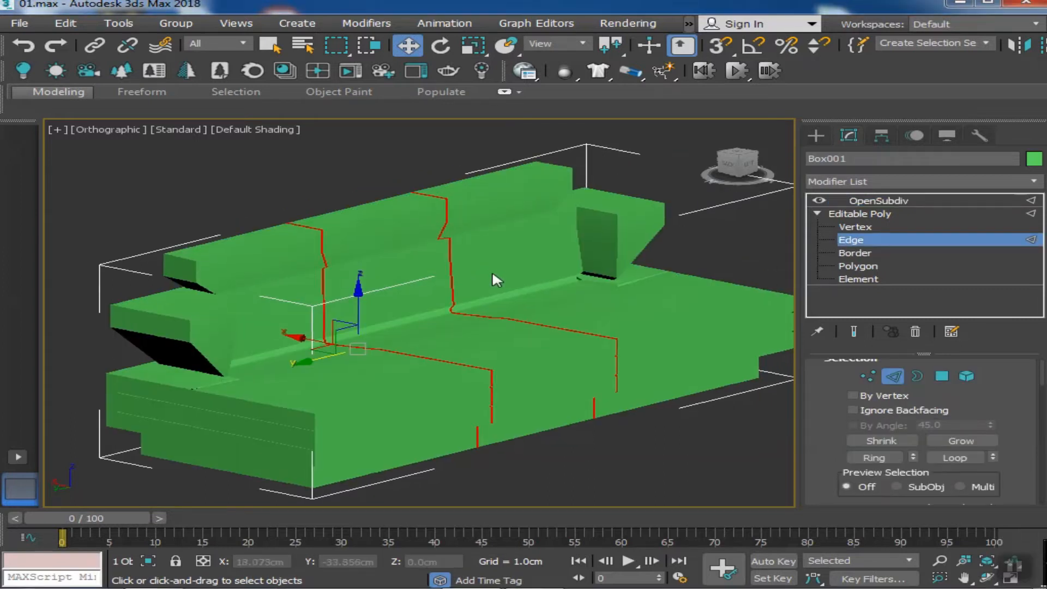
{"action": "scroll", "coordinate": [307, 288], "scroll_direction": "up", "scroll_amount": 6}
{"action": "double_click", "coordinate": [260, 306]}
{"action": "double_click", "coordinate": [315, 311], "text": "ctrl"}
{"action": "scroll", "coordinate": [316, 312], "scroll_direction": "down", "scroll_amount": 4}
{"action": "middle_click_drag", "start_coordinate": [317, 313], "coordinate": [354, 305], "text": "alt"}
{"action": "scroll", "coordinate": [338, 289], "scroll_direction": "up", "scroll_amount": 6}
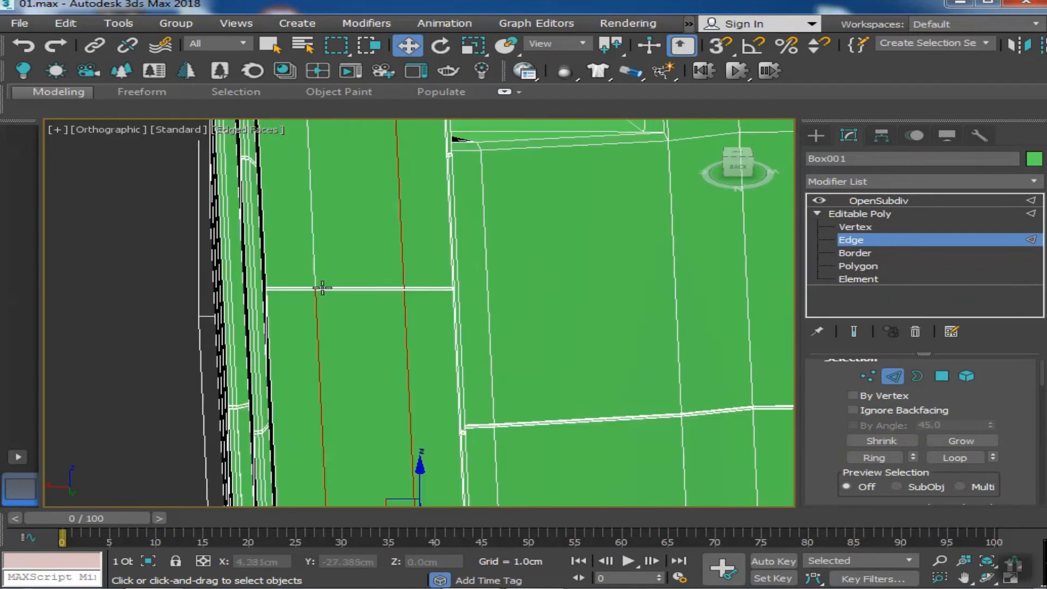
{"action": "scroll", "coordinate": [327, 289], "scroll_direction": "down", "scroll_amount": 6}
{"action": "scroll", "coordinate": [349, 297], "scroll_direction": "up", "scroll_amount": 5}
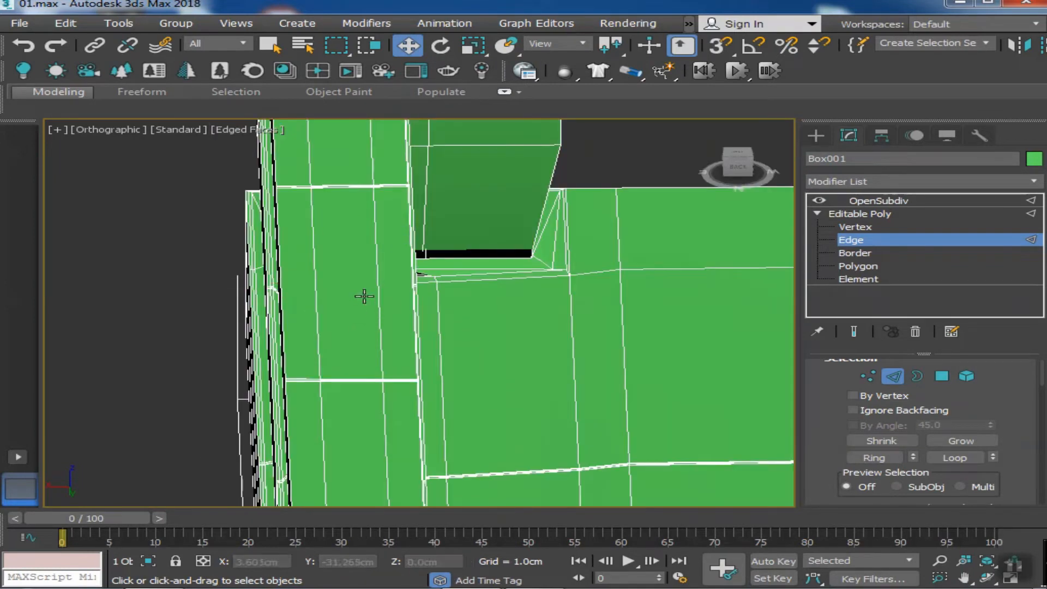
{"action": "scroll", "coordinate": [314, 322], "scroll_direction": "up", "scroll_amount": 3}
{"action": "scroll", "coordinate": [429, 361], "scroll_direction": "down", "scroll_amount": 5}
{"action": "scroll", "coordinate": [360, 401], "scroll_direction": "up", "scroll_amount": 6}
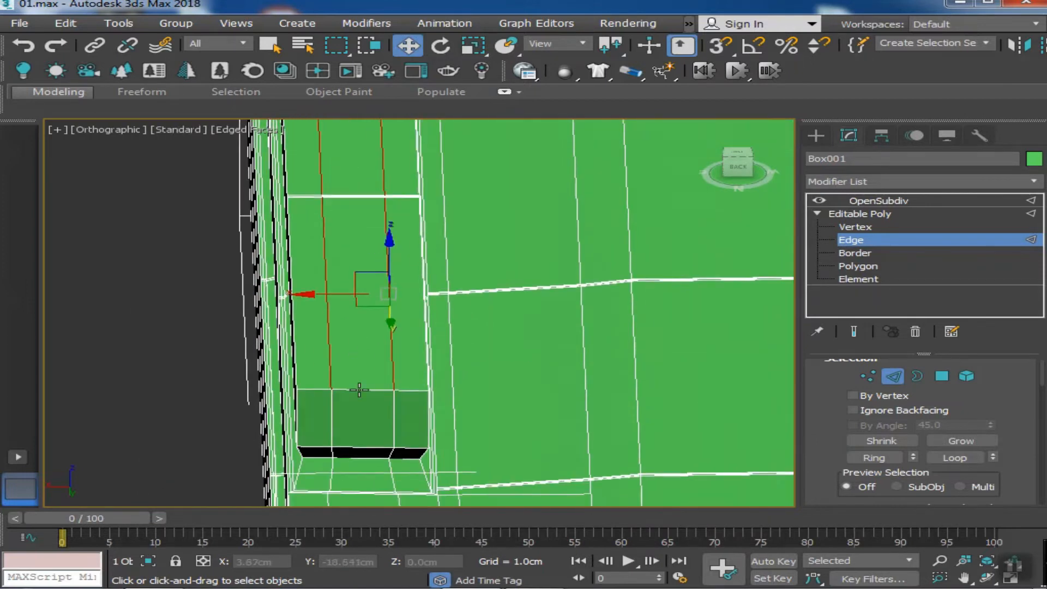
Add the two matching edge lines down the end face and underside of the raised backrest to the selection
{"action": "left_click", "coordinate": [327, 425], "text": "ctrl"}
{"action": "left_click", "coordinate": [442, 427], "text": "ctrl"}
{"action": "scroll", "coordinate": [448, 427], "scroll_direction": "down", "scroll_amount": 3}
{"action": "middle_click_drag", "start_coordinate": [449, 428], "coordinate": [431, 334], "text": "alt"}
{"action": "scroll", "coordinate": [428, 332], "scroll_direction": "up", "scroll_amount": 3}
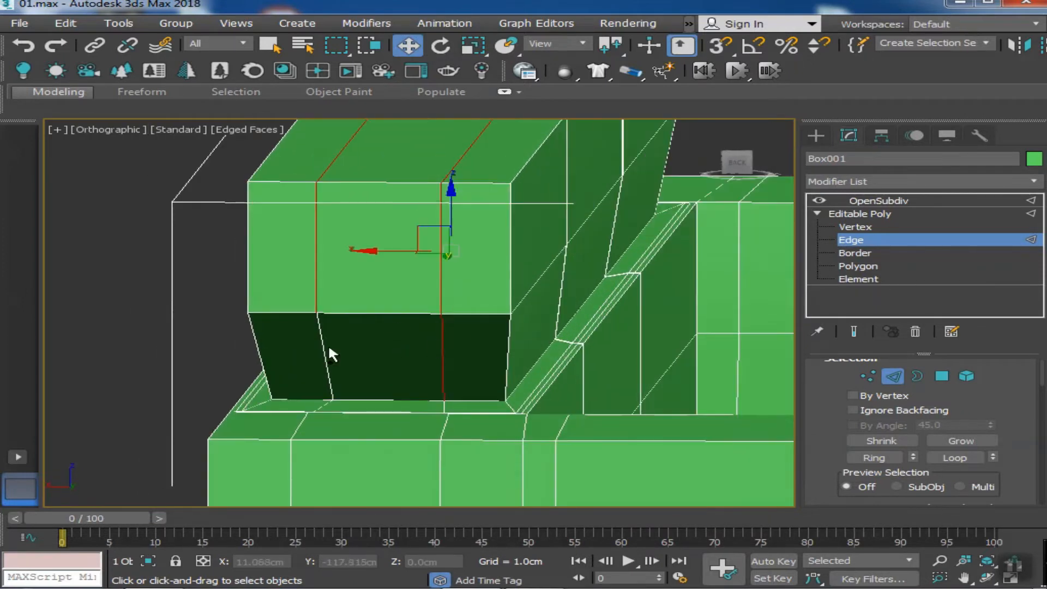
{"action": "scroll", "coordinate": [374, 367], "scroll_direction": "up", "scroll_amount": 4}
{"action": "middle_click_drag", "start_coordinate": [657, 448], "coordinate": [635, 379]}
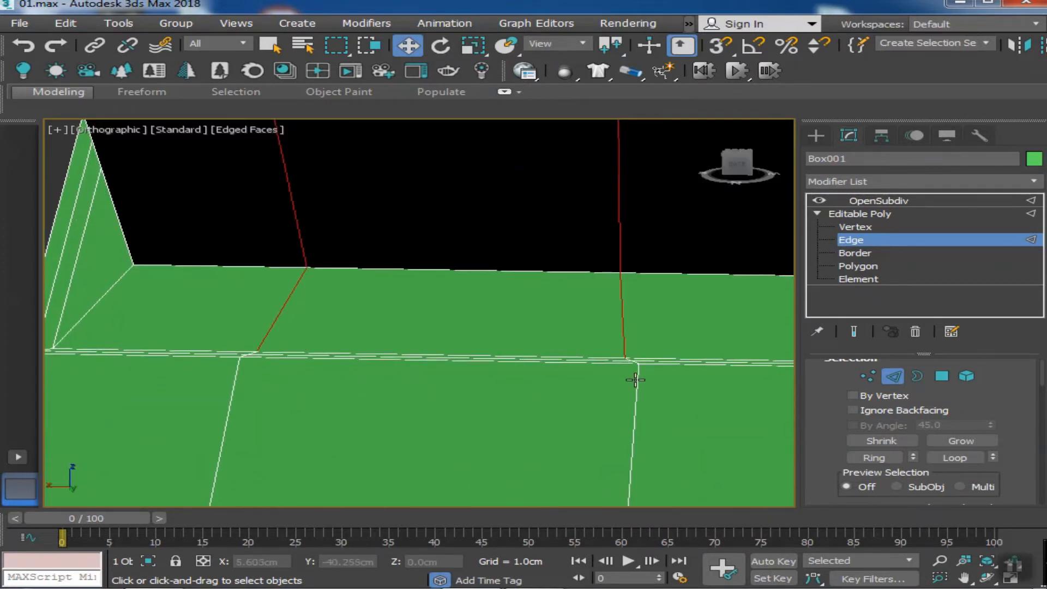
{"action": "scroll", "coordinate": [232, 402], "scroll_direction": "down", "scroll_amount": 5}
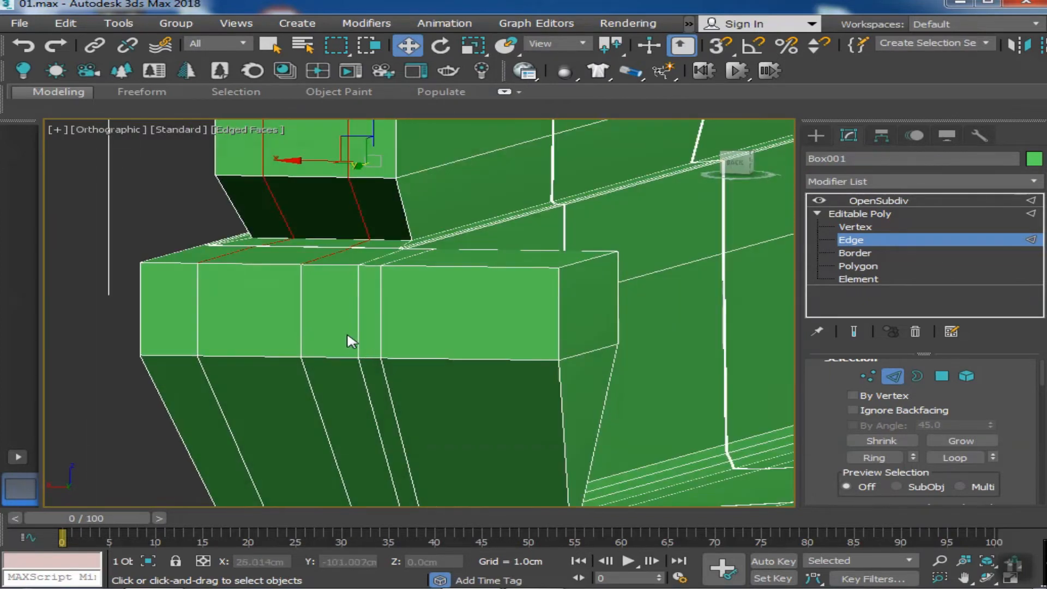
Extend the edge selection down the armrest's end face and slanted underside and across the seat block's top
{"action": "scroll", "coordinate": [288, 405], "scroll_direction": "down", "scroll_amount": 3}
{"action": "middle_click_drag", "start_coordinate": [288, 404], "coordinate": [268, 295]}
{"action": "scroll", "coordinate": [269, 295], "scroll_direction": "down", "scroll_amount": 1}
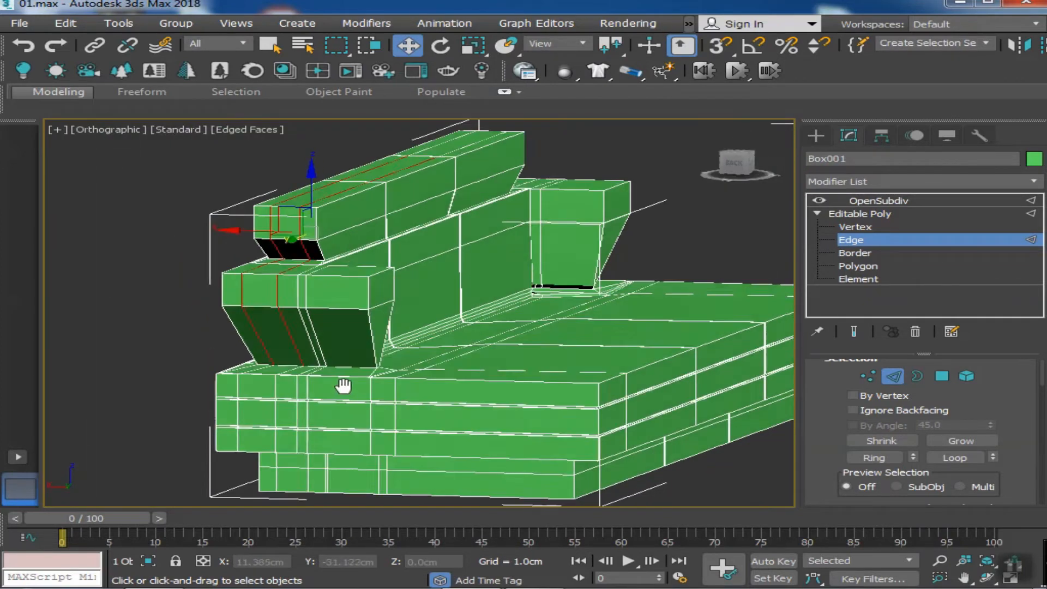
{"action": "middle_click_drag", "start_coordinate": [343, 385], "coordinate": [306, 401], "text": "alt"}
{"action": "scroll", "coordinate": [222, 374], "scroll_direction": "up", "scroll_amount": 7}
{"action": "left_click", "coordinate": [117, 310], "text": "ctrl"}
{"action": "middle_click_drag", "start_coordinate": [117, 311], "coordinate": [311, 270]}
{"action": "scroll", "coordinate": [300, 284], "scroll_direction": "down", "scroll_amount": 2}
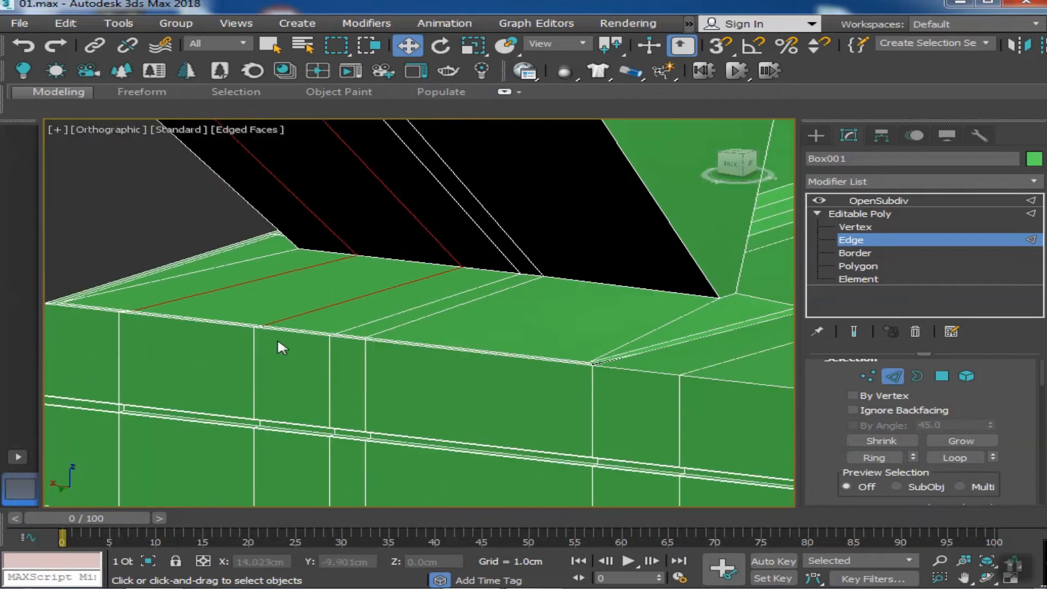
Add the two vertical edge lines down the seat block's side to the selection
{"action": "scroll", "coordinate": [265, 335], "scroll_direction": "up", "scroll_amount": 1}
{"action": "left_click", "coordinate": [257, 343], "text": "ctrl"}
{"action": "left_click", "coordinate": [62, 343], "text": "ctrl"}
{"action": "middle_click_drag", "start_coordinate": [143, 356], "coordinate": [257, 258]}
{"action": "scroll", "coordinate": [240, 295], "scroll_direction": "up", "scroll_amount": 1}
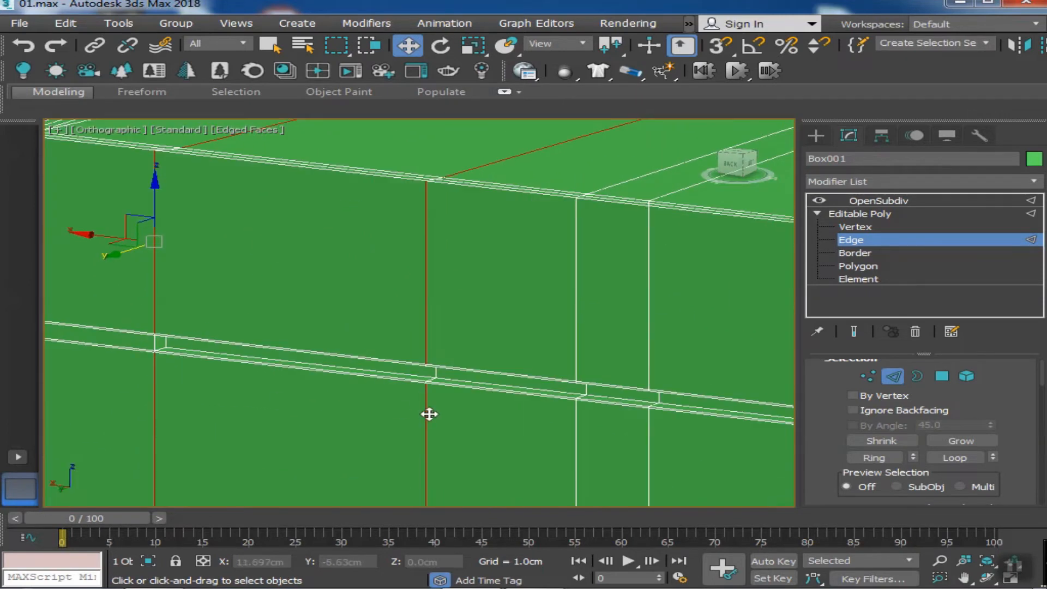
Continue the edge selection at the sofa's other end, down the raised backrest and across the armrest top
{"action": "scroll", "coordinate": [429, 414], "scroll_direction": "down", "scroll_amount": 3}
{"action": "scroll", "coordinate": [297, 417], "scroll_direction": "down", "scroll_amount": 4}
{"action": "middle_click_drag", "start_coordinate": [297, 417], "coordinate": [250, 297], "text": "alt"}
{"action": "scroll", "coordinate": [250, 296], "scroll_direction": "up", "scroll_amount": 2}
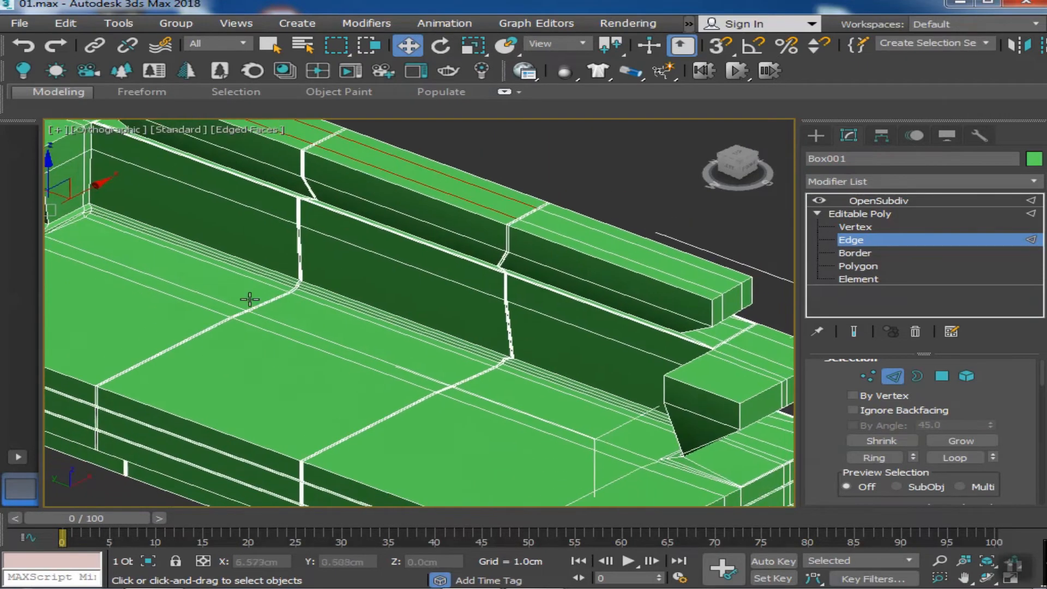
{"action": "scroll", "coordinate": [490, 249], "scroll_direction": "up", "scroll_amount": 2}
{"action": "scroll", "coordinate": [471, 264], "scroll_direction": "down", "scroll_amount": 3}
{"action": "scroll", "coordinate": [519, 278], "scroll_direction": "up", "scroll_amount": 3}
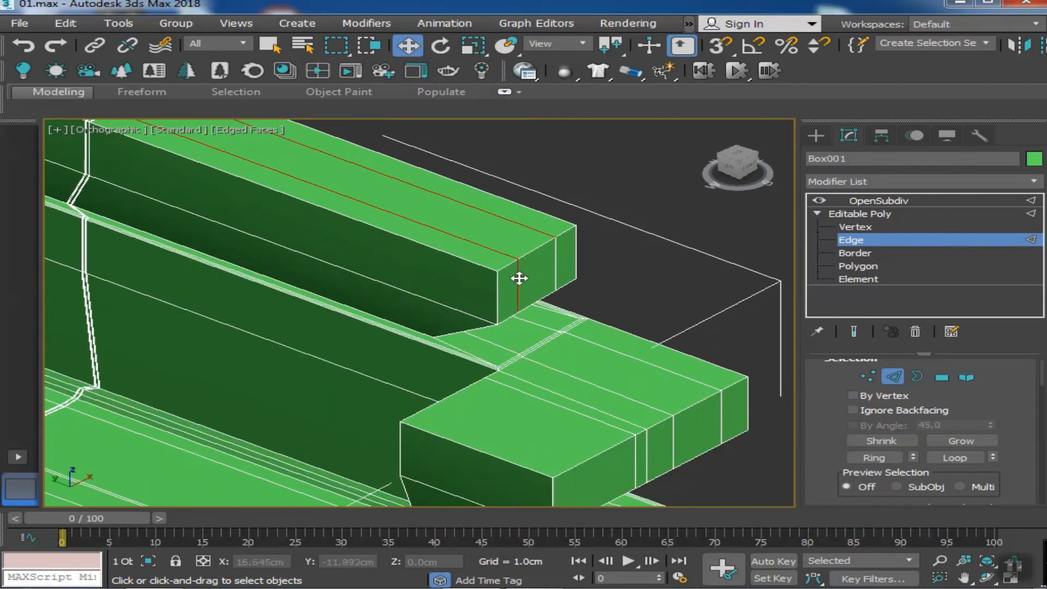
{"action": "scroll", "coordinate": [441, 312], "scroll_direction": "up", "scroll_amount": 2}
{"action": "middle_click_drag", "start_coordinate": [546, 295], "coordinate": [322, 252], "text": "alt"}
{"action": "scroll", "coordinate": [322, 252], "scroll_direction": "up", "scroll_amount": 2}
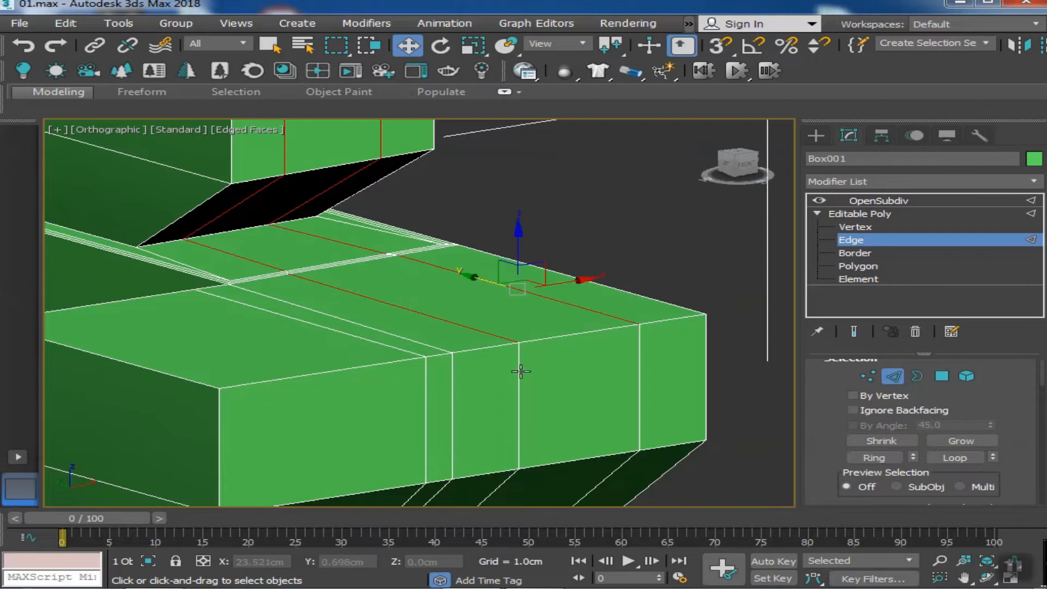
Add the edges down the other armrest's end and slanted underside and down the seat block's side to the selection
{"action": "middle_click_drag", "start_coordinate": [582, 478], "coordinate": [421, 453], "text": "alt"}
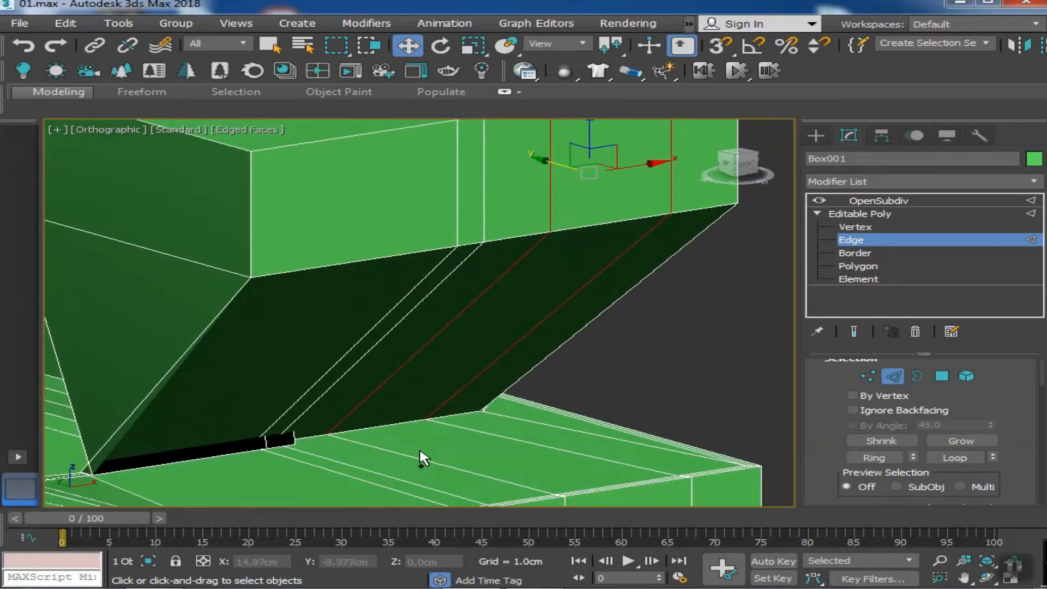
{"action": "middle_click_drag", "start_coordinate": [507, 437], "coordinate": [499, 427]}
{"action": "middle_click_drag", "start_coordinate": [573, 434], "coordinate": [459, 406]}
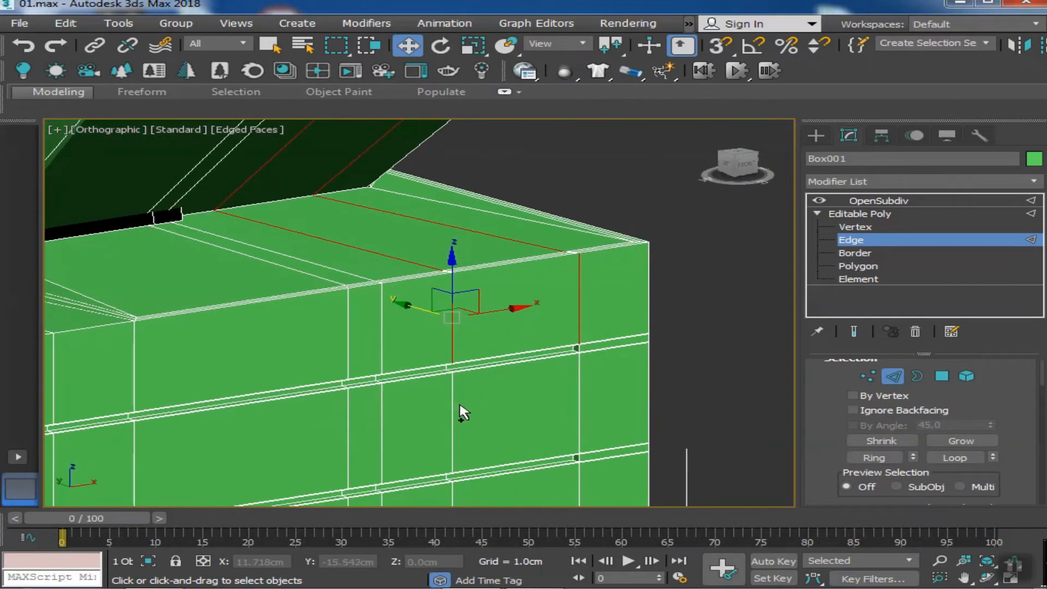
{"action": "middle_click_drag", "start_coordinate": [562, 420], "coordinate": [441, 411]}
Chamfer the selected edge lines around the backrest, armrests and seat block by 0.054 cm with one segment
{"action": "scroll", "coordinate": [566, 406], "scroll_direction": "down", "scroll_amount": 6}
{"action": "middle_click_drag", "start_coordinate": [272, 400], "coordinate": [443, 422], "text": "alt"}
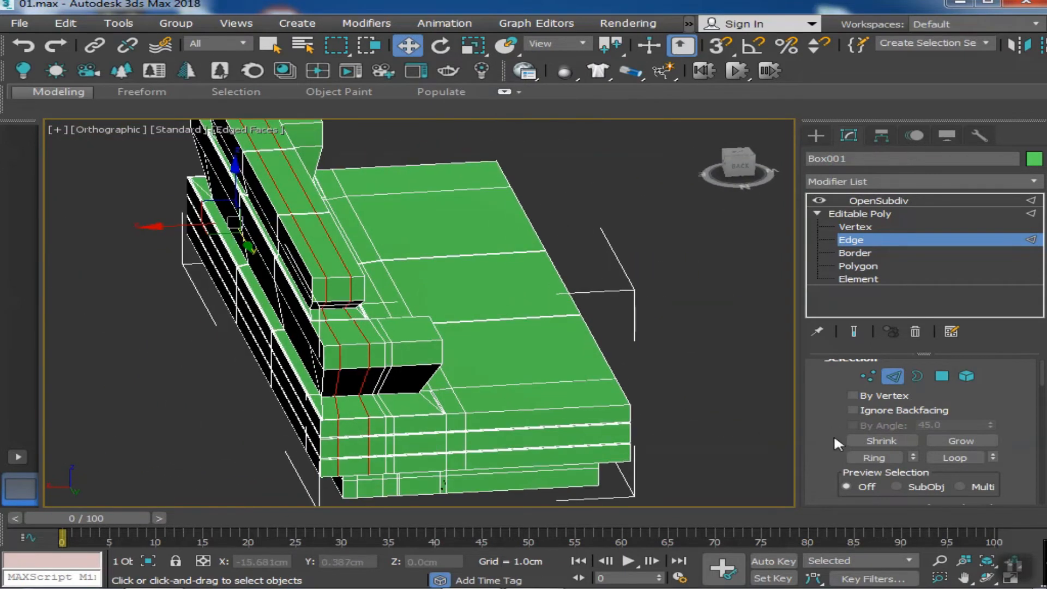
{"action": "scroll", "coordinate": [837, 443], "scroll_direction": "down", "scroll_amount": 5}
{"action": "left_click", "coordinate": [908, 470]}
{"action": "scroll", "coordinate": [292, 316], "scroll_direction": "up", "scroll_amount": 3}
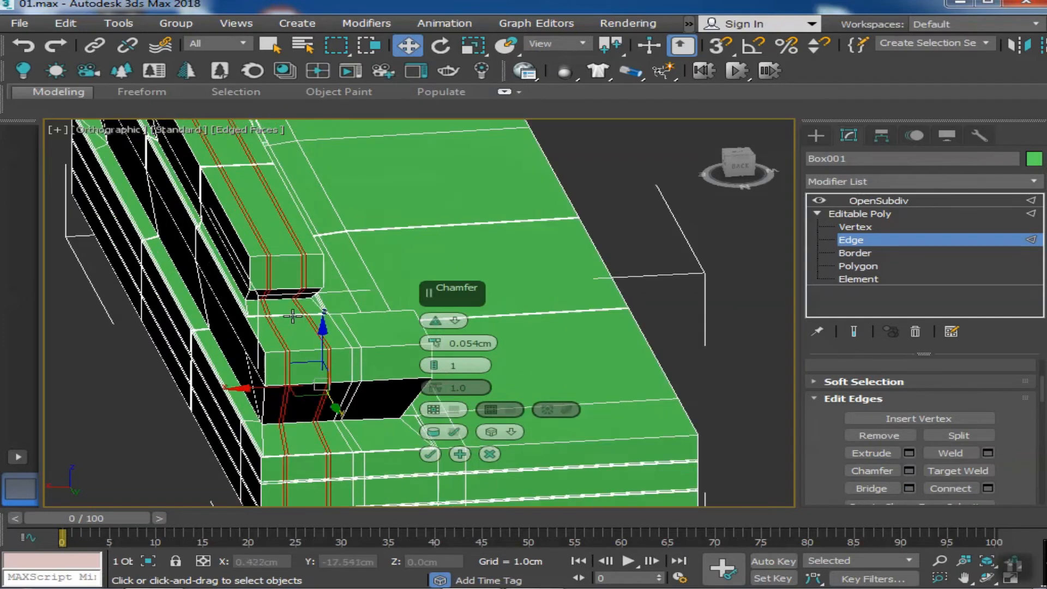
{"action": "scroll", "coordinate": [273, 282], "scroll_direction": "up", "scroll_amount": 4}
{"action": "left_click", "coordinate": [430, 454]}
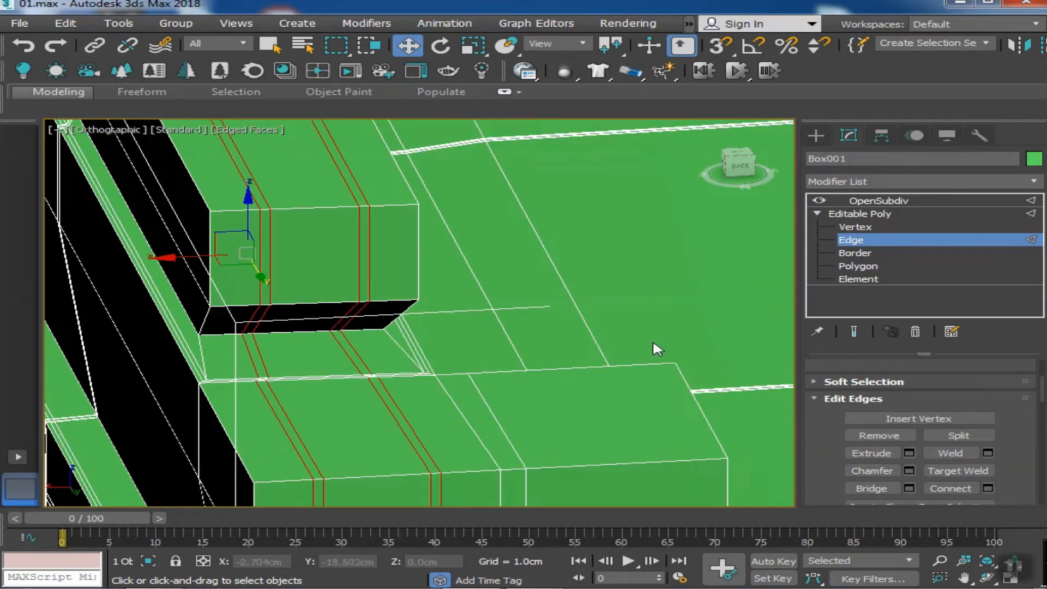
{"action": "scroll", "coordinate": [1018, 350], "scroll_direction": "up", "scroll_amount": 2}
{"action": "scroll", "coordinate": [1016, 352], "scroll_direction": "down", "scroll_amount": 4}
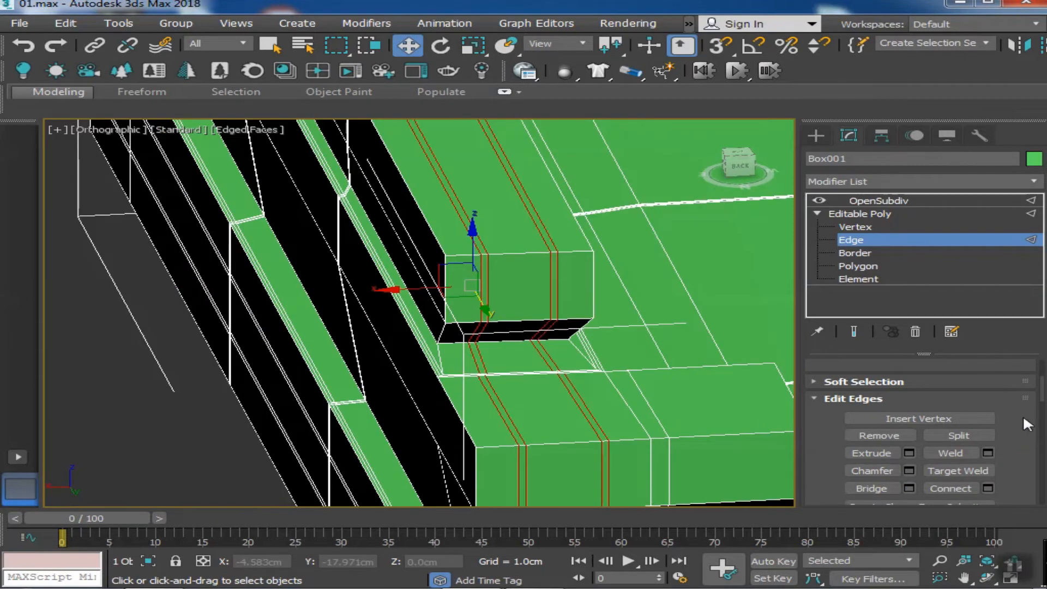
{"action": "scroll", "coordinate": [978, 395], "scroll_direction": "up", "scroll_amount": 5}
{"action": "left_click", "coordinate": [941, 388]}
{"action": "left_click", "coordinate": [630, 347]}
{"action": "left_click", "coordinate": [892, 386]}
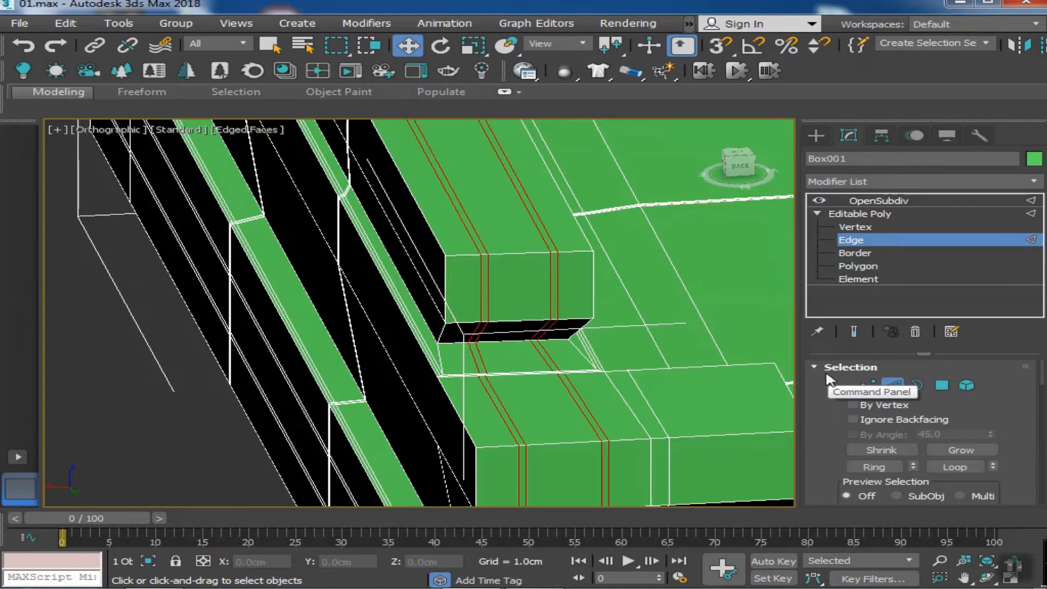
{"action": "left_click", "coordinate": [942, 385]}
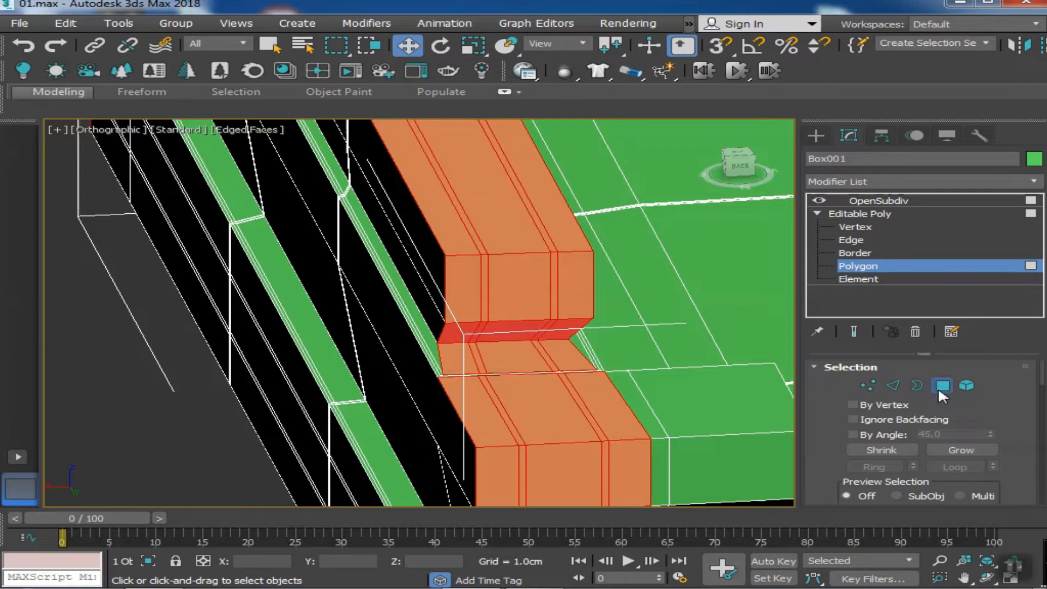
{"action": "left_click", "coordinate": [892, 386]}
{"action": "left_click", "coordinate": [951, 384]}
{"action": "left_click", "coordinate": [892, 386]}
{"action": "left_click", "coordinate": [942, 386]}
{"action": "left_click", "coordinate": [941, 386]}
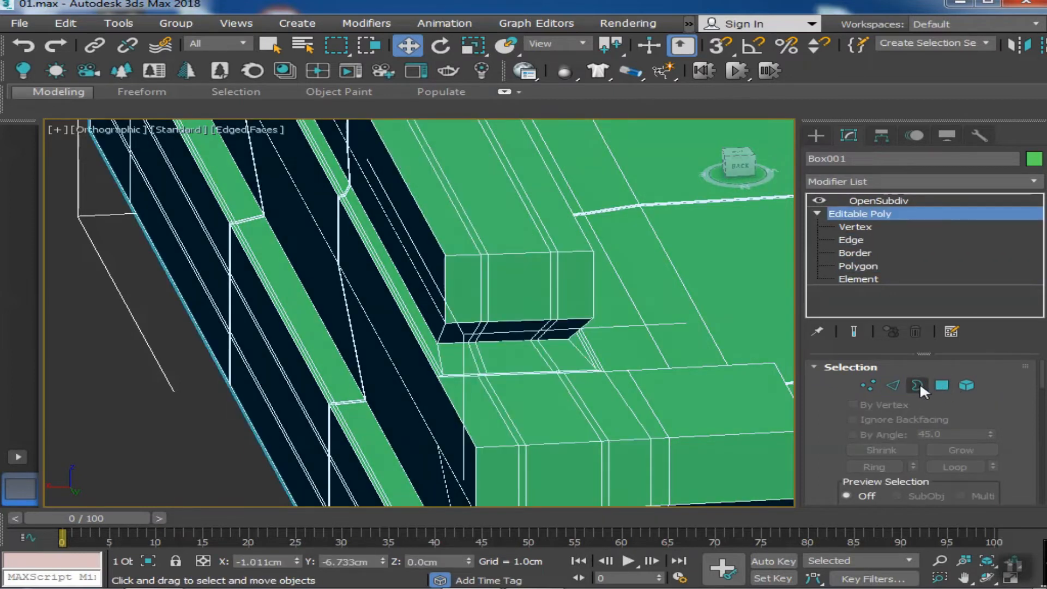
Select the two narrow chamfer strips on the raised backrest's top, end face and underside, down to the armrest, as polygons
{"action": "key", "text": "4"}
{"action": "scroll", "coordinate": [463, 254], "scroll_direction": "up", "scroll_amount": 3}
{"action": "left_click", "coordinate": [486, 299]}
{"action": "left_click", "coordinate": [506, 306]}
{"action": "left_click", "coordinate": [484, 215], "text": "shift"}
{"action": "scroll", "coordinate": [495, 271], "scroll_direction": "down", "scroll_amount": 4}
{"action": "middle_click_drag", "start_coordinate": [492, 294], "coordinate": [451, 322]}
{"action": "scroll", "coordinate": [490, 327], "scroll_direction": "up", "scroll_amount": 2}
{"action": "left_click", "coordinate": [505, 324], "text": "ctrl"}
{"action": "left_click", "coordinate": [496, 289], "text": "shift"}
{"action": "middle_click_drag", "start_coordinate": [498, 384], "coordinate": [497, 360]}
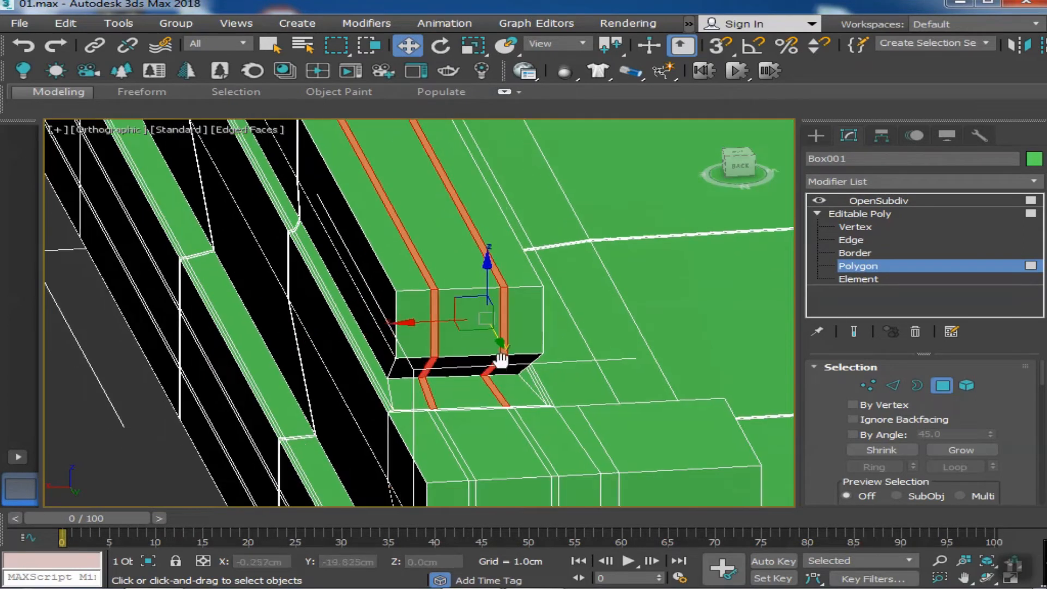
Add the two chamfer strips over the armrest and down the seat block's side at this end to the polygon selection
{"action": "scroll", "coordinate": [442, 382], "scroll_direction": "up", "scroll_amount": 3}
{"action": "left_click", "coordinate": [441, 400], "text": "ctrl"}
{"action": "middle_click_drag", "start_coordinate": [546, 396], "coordinate": [501, 287]}
{"action": "left_click", "coordinate": [617, 384], "text": "ctrl"}
{"action": "middle_click_drag", "start_coordinate": [534, 418], "coordinate": [576, 121]}
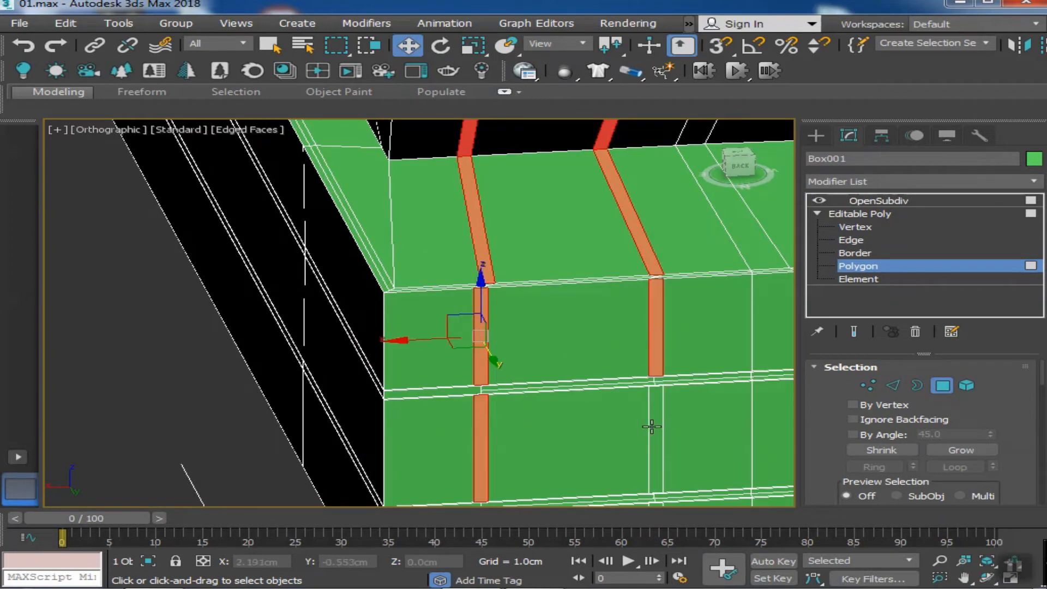
{"action": "left_click", "coordinate": [651, 426], "text": "ctrl"}
{"action": "middle_click_drag", "start_coordinate": [484, 505], "coordinate": [481, 375]}
Extend the polygon selection along the two chamfer strips on the remaining segments of the raised backrest's top
{"action": "scroll", "coordinate": [643, 400], "scroll_direction": "down", "scroll_amount": 4}
{"action": "middle_click_drag", "start_coordinate": [643, 400], "coordinate": [518, 381], "text": "alt"}
{"action": "middle_click_drag", "start_coordinate": [643, 218], "coordinate": [513, 306]}
{"action": "scroll", "coordinate": [409, 388], "scroll_direction": "up", "scroll_amount": 5}
{"action": "left_click", "coordinate": [410, 389], "text": "ctrl"}
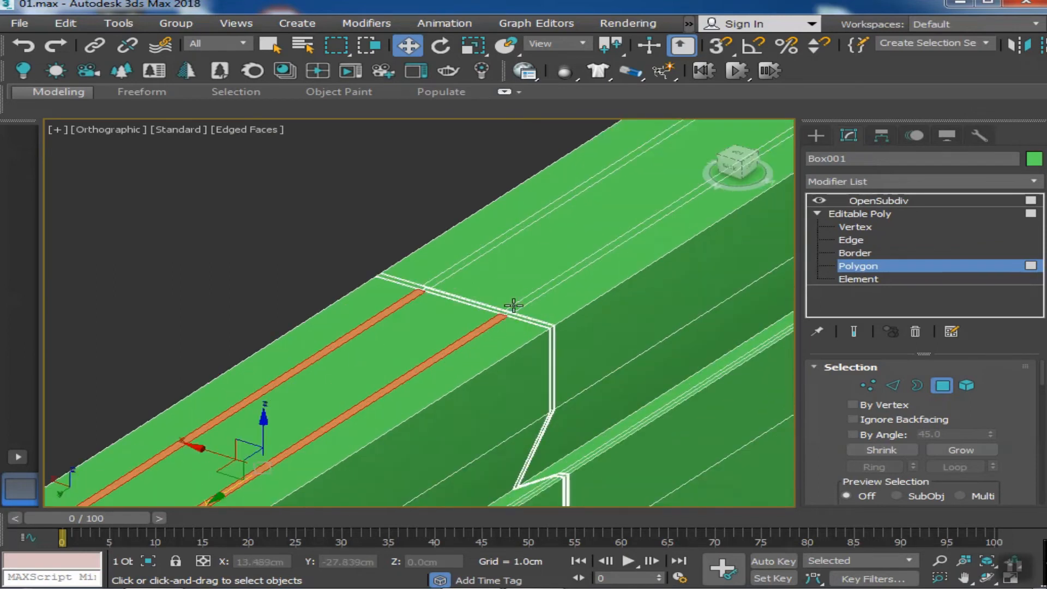
{"action": "left_click", "coordinate": [481, 252], "text": "ctrl"}
Continue the strip selection at the sofa's other end, down the raised backrest's end face and slanted underside
{"action": "scroll", "coordinate": [575, 320], "scroll_direction": "down", "scroll_amount": 5}
{"action": "middle_click_drag", "start_coordinate": [579, 323], "coordinate": [401, 312], "text": "alt"}
{"action": "scroll", "coordinate": [516, 335], "scroll_direction": "up", "scroll_amount": 6}
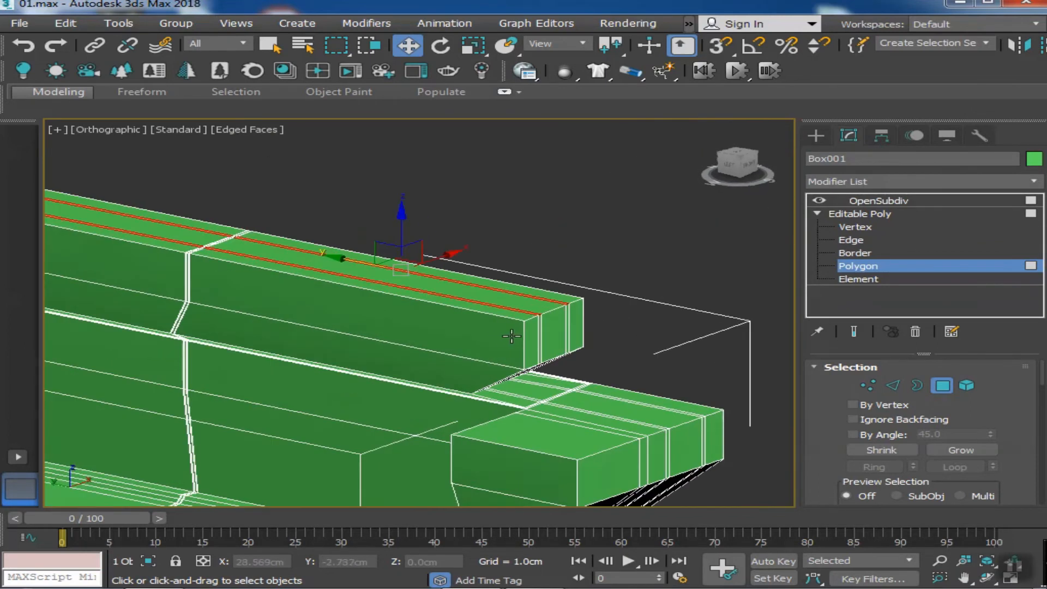
{"action": "left_click", "coordinate": [559, 314], "text": "ctrl"}
{"action": "left_click", "coordinate": [638, 294], "text": "ctrl"}
{"action": "scroll", "coordinate": [638, 297], "scroll_direction": "down", "scroll_amount": 5}
{"action": "middle_click_drag", "start_coordinate": [637, 406], "coordinate": [563, 326]}
{"action": "scroll", "coordinate": [563, 329], "scroll_direction": "up", "scroll_amount": 6}
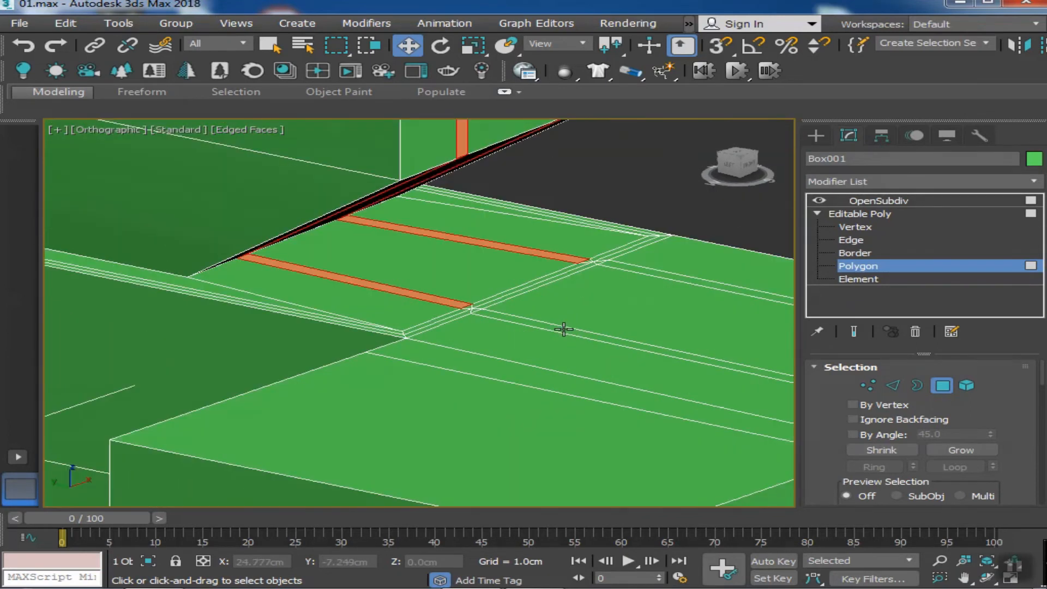
Add the two chamfer strips across the other armrest's top to the polygon selection
{"action": "scroll", "coordinate": [626, 269], "scroll_direction": "down", "scroll_amount": 5}
{"action": "middle_click_drag", "start_coordinate": [695, 316], "coordinate": [551, 312]}
{"action": "scroll", "coordinate": [551, 312], "scroll_direction": "up", "scroll_amount": 4}
{"action": "left_click", "coordinate": [587, 306], "text": "shift"}
{"action": "left_click", "coordinate": [686, 295], "text": "shift"}
Add the two chamfer strips in the uppermost row of the seat block's side to the selection
{"action": "scroll", "coordinate": [687, 295], "scroll_direction": "down", "scroll_amount": 5}
{"action": "middle_click_drag", "start_coordinate": [654, 371], "coordinate": [551, 359], "text": "alt"}
{"action": "scroll", "coordinate": [416, 377], "scroll_direction": "up", "scroll_amount": 4}
{"action": "left_click", "coordinate": [414, 376], "text": "ctrl"}
{"action": "left_click", "coordinate": [606, 376], "text": "ctrl"}
{"action": "middle_click_drag", "start_coordinate": [457, 491], "coordinate": [440, 364]}
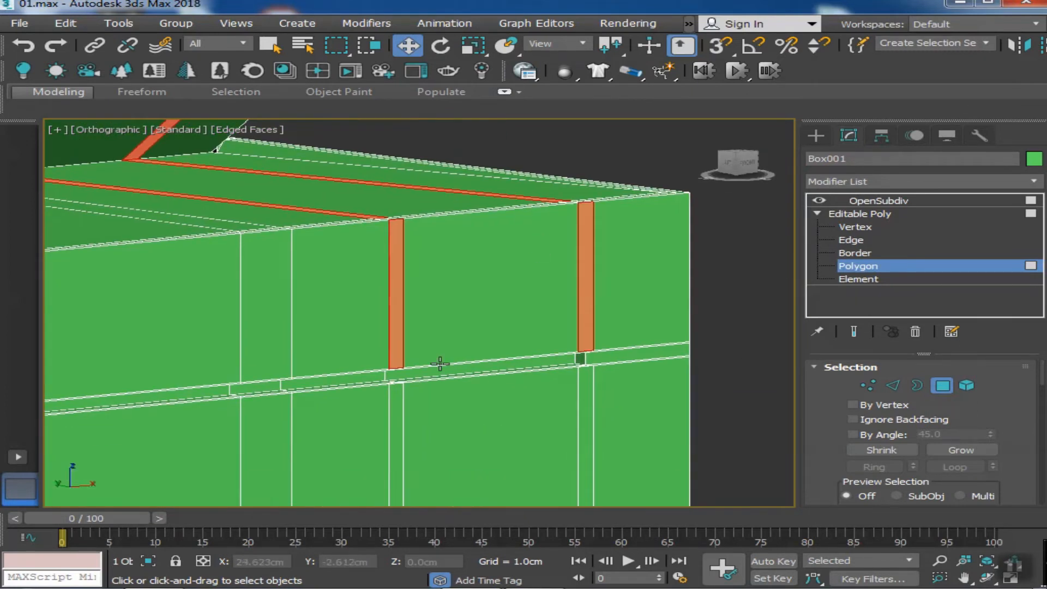
Complete the selection with the strips in the middle and lower rows of the seat block's side
{"action": "left_click", "coordinate": [589, 399], "text": "ctrl"}
{"action": "scroll", "coordinate": [589, 401], "scroll_direction": "down", "scroll_amount": 5}
{"action": "scroll", "coordinate": [445, 398], "scroll_direction": "up", "scroll_amount": 5}
{"action": "left_click", "coordinate": [473, 399], "text": "ctrl"}
{"action": "left_click", "coordinate": [669, 387], "text": "ctrl"}
{"action": "scroll", "coordinate": [669, 388], "scroll_direction": "down", "scroll_amount": 6}
{"action": "scroll", "coordinate": [687, 400], "scroll_direction": "up", "scroll_amount": 3}
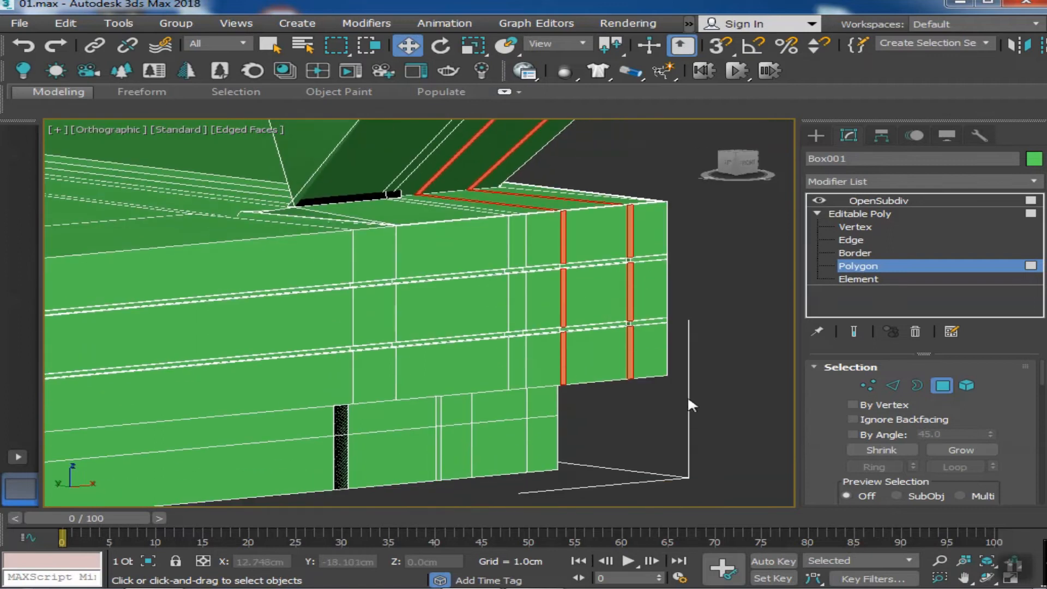
Extrude the selected chamfer strips inward with a height of -0.021 cm to form the seams
{"action": "scroll", "coordinate": [842, 435], "scroll_direction": "down", "scroll_amount": 3}
{"action": "left_click", "coordinate": [908, 394]}
{"action": "scroll", "coordinate": [327, 325], "scroll_direction": "up", "scroll_amount": 5}
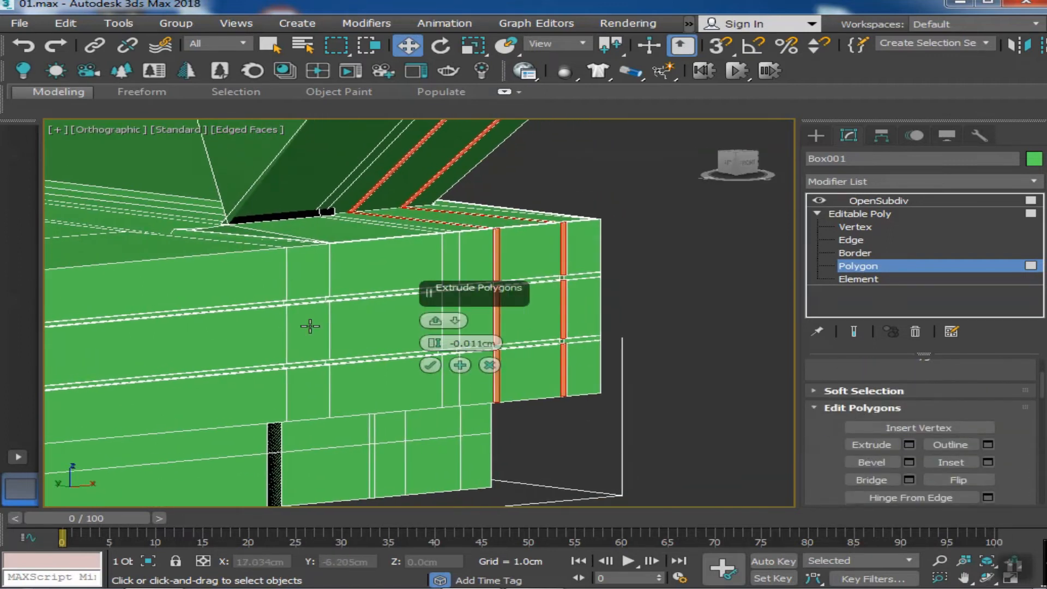
{"action": "scroll", "coordinate": [351, 325], "scroll_direction": "up", "scroll_amount": 3}
{"action": "left_click_drag", "start_coordinate": [434, 342], "coordinate": [434, 345]}
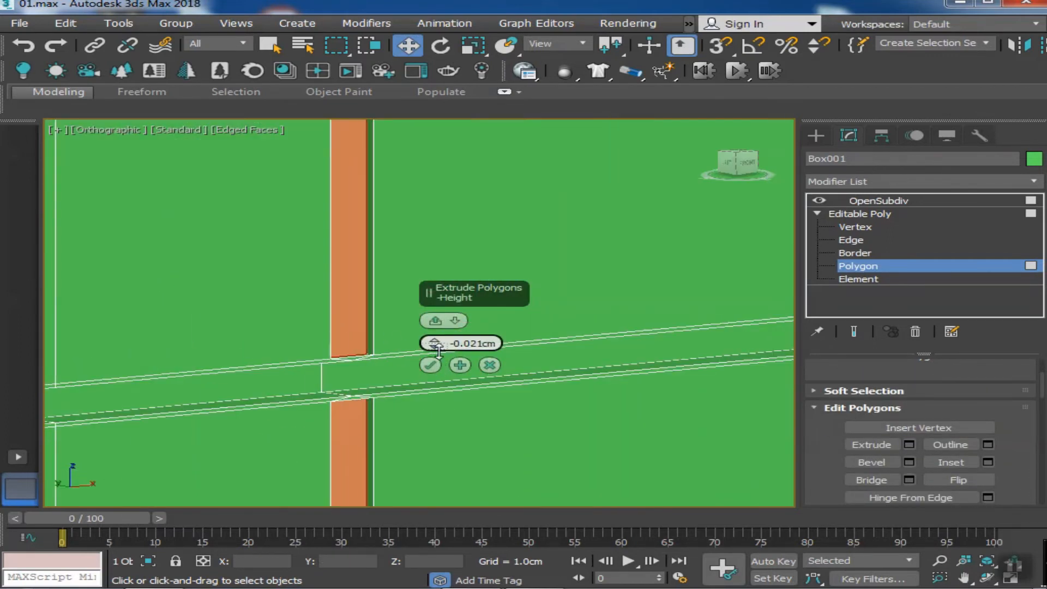
{"action": "left_click", "coordinate": [430, 364]}
Leave polygon editing, return to the OpenSubdiv level, deselect the sofa and review its smoothed shape from several sides
{"action": "scroll", "coordinate": [392, 367], "scroll_direction": "down", "scroll_amount": 10}
{"action": "middle_click_drag", "start_coordinate": [560, 422], "coordinate": [589, 417], "text": "alt"}
{"action": "scroll", "coordinate": [330, 360], "scroll_direction": "up", "scroll_amount": 10}
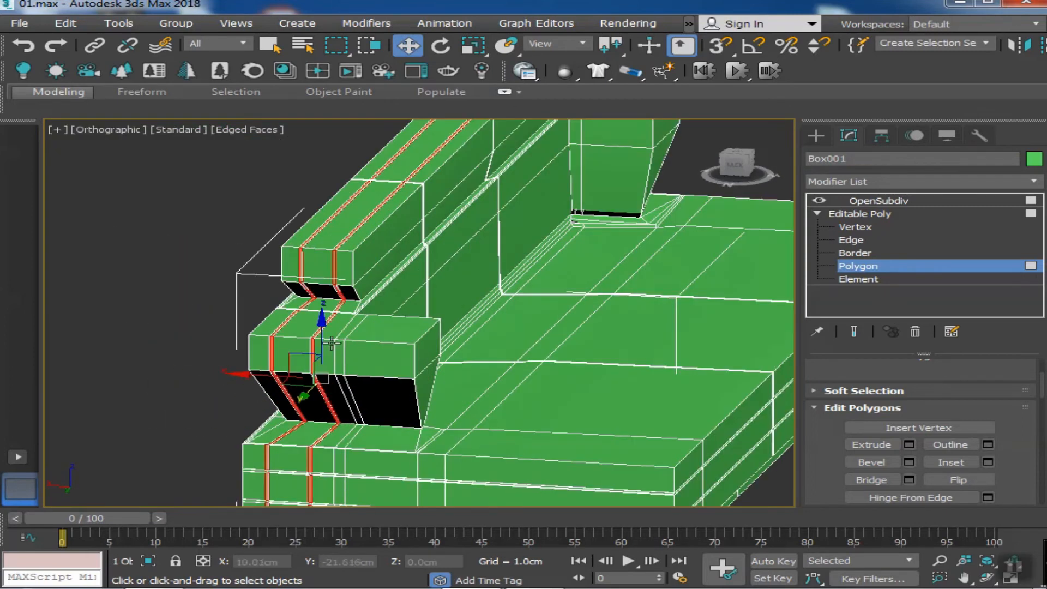
{"action": "left_click", "coordinate": [858, 269]}
{"action": "left_click", "coordinate": [860, 201]}
{"action": "scroll", "coordinate": [490, 280], "scroll_direction": "up", "scroll_amount": 1}
{"action": "key", "text": "F4"}
{"action": "scroll", "coordinate": [493, 294], "scroll_direction": "down", "scroll_amount": 5}
{"action": "mouse_move", "coordinate": [503, 328]}
{"action": "middle_mouse_down", "text": "alt"}
{"action": "mouse_move", "coordinate": [382, 346]}
{"action": "mouse_move", "coordinate": [501, 291]}
{"action": "mouse_move", "coordinate": [495, 339]}
{"action": "mouse_move", "coordinate": [358, 298]}
{"action": "mouse_move", "coordinate": [479, 269]}
{"action": "mouse_move", "coordinate": [482, 291]}
{"action": "middle_mouse_up", "text": "alt"}
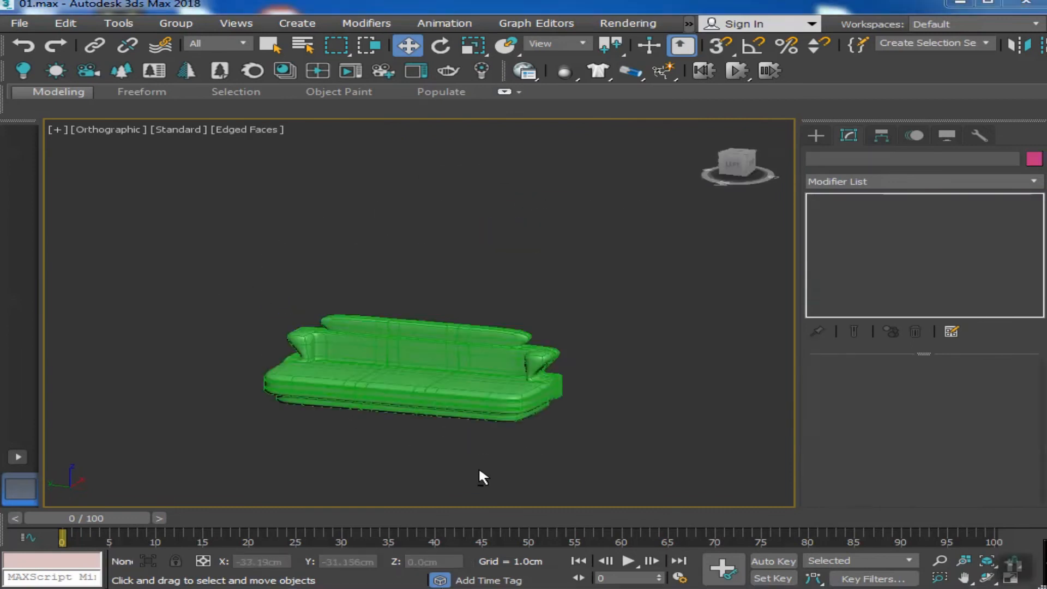
{"action": "middle_click_drag", "start_coordinate": [479, 471], "coordinate": [627, 280], "text": "alt"}
Create a cylinder of about 0.823 cm radius and -0.123 cm height on the sofa's underside near one end
{"action": "scroll", "coordinate": [525, 315], "scroll_direction": "up", "scroll_amount": 6}
{"action": "left_click", "coordinate": [816, 135]}
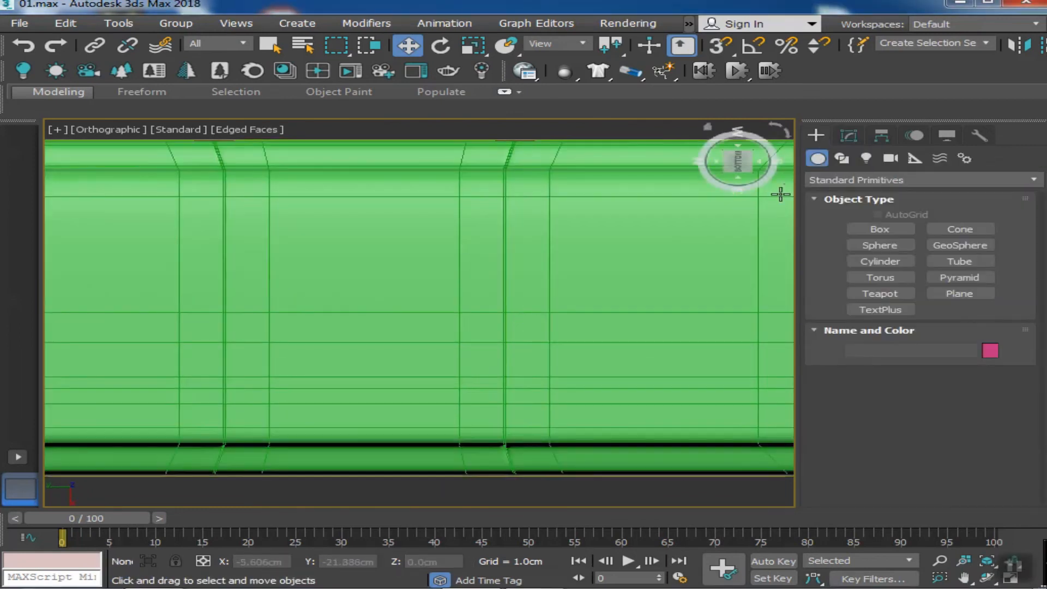
{"action": "left_click", "coordinate": [880, 262]}
{"action": "middle_click_drag", "start_coordinate": [562, 285], "coordinate": [419, 305]}
{"action": "left_click_drag", "start_coordinate": [508, 303], "coordinate": [531, 306]}
{"action": "right_click", "coordinate": [526, 306]}
{"action": "left_click", "coordinate": [877, 215]}
{"action": "middle_click_drag", "start_coordinate": [575, 310], "coordinate": [530, 323]}
Set the cylinder's radius to 0.411 cm, height to 0.314 cm and sides to 76
{"action": "left_click", "coordinate": [848, 135]}
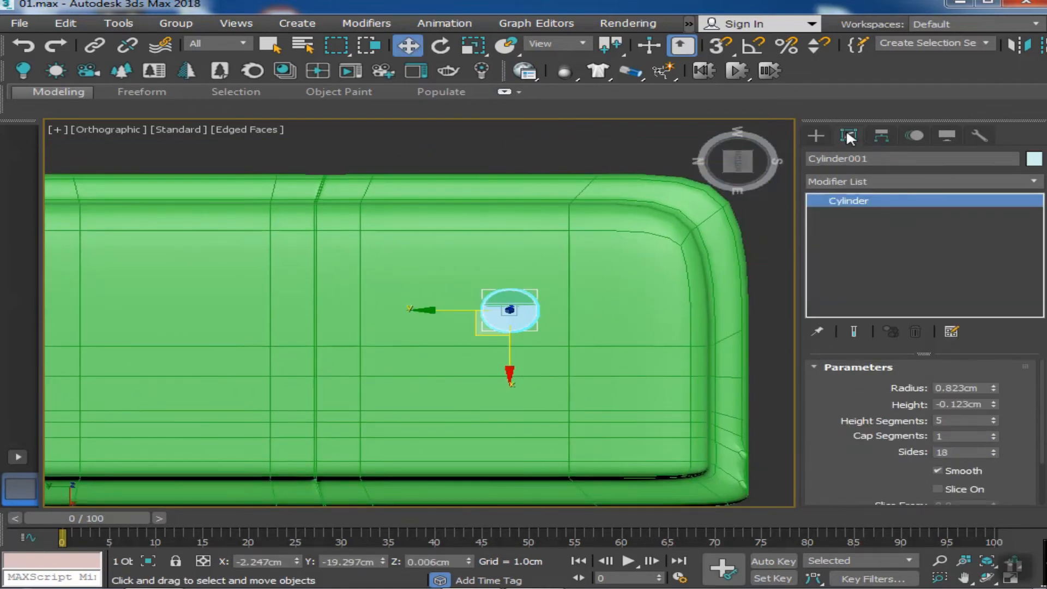
{"action": "middle_click_drag", "start_coordinate": [584, 416], "coordinate": [545, 305], "text": "alt"}
{"action": "left_click_drag", "start_coordinate": [993, 401], "coordinate": [949, 146]}
{"action": "mouse_move", "coordinate": [1001, 449]}
{"action": "left_mouse_down"}
{"action": "mouse_move", "coordinate": [999, 423]}
{"action": "mouse_move", "coordinate": [1000, 442]}
{"action": "left_mouse_up"}
{"action": "left_click_drag", "start_coordinate": [993, 445], "coordinate": [991, 430]}
{"action": "middle_click_drag", "start_coordinate": [620, 385], "coordinate": [532, 412], "text": "alt"}
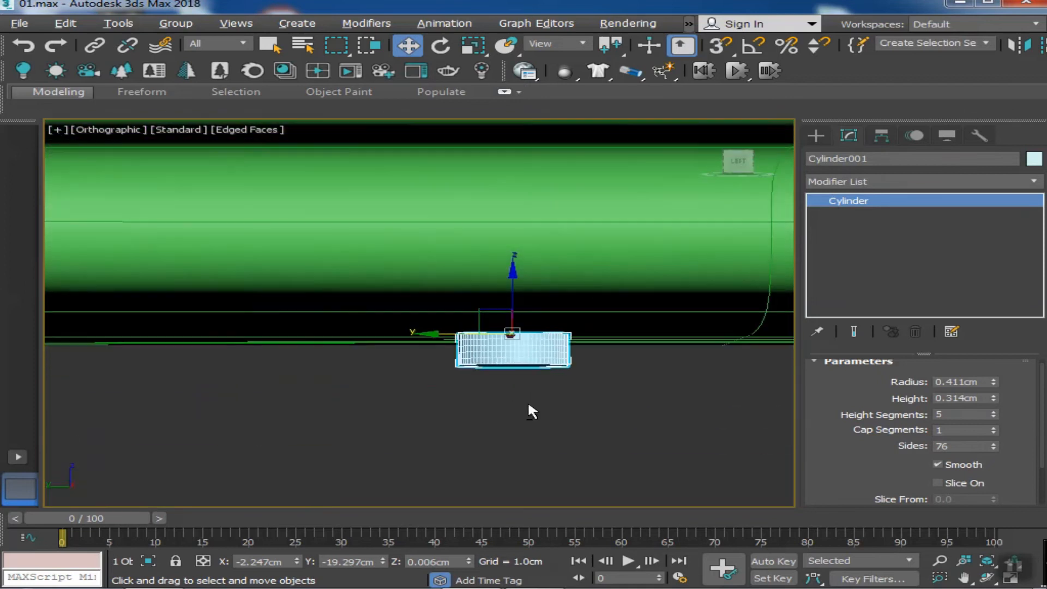
Convert the cylinder to an Editable Poly
{"action": "middle_click_drag", "start_coordinate": [622, 321], "coordinate": [544, 346], "text": "alt"}
{"action": "right_click", "coordinate": [541, 358]}
{"action": "mouse_move", "coordinate": [658, 511]}
{"action": "left_click", "coordinate": [798, 519]}
Start a bevel on the cylinder's bottom cap polygon with adjustable height and outline settings
{"action": "left_click", "coordinate": [858, 253]}
{"action": "left_click", "coordinate": [530, 358]}
{"action": "scroll", "coordinate": [816, 441], "scroll_direction": "down", "scroll_amount": 5}
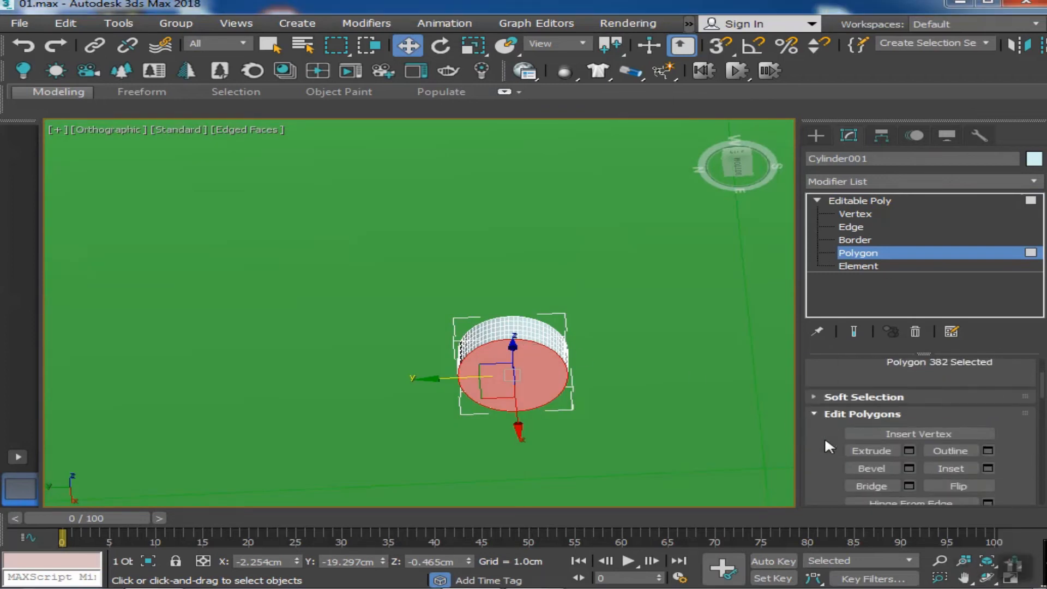
{"action": "left_click", "coordinate": [908, 445]}
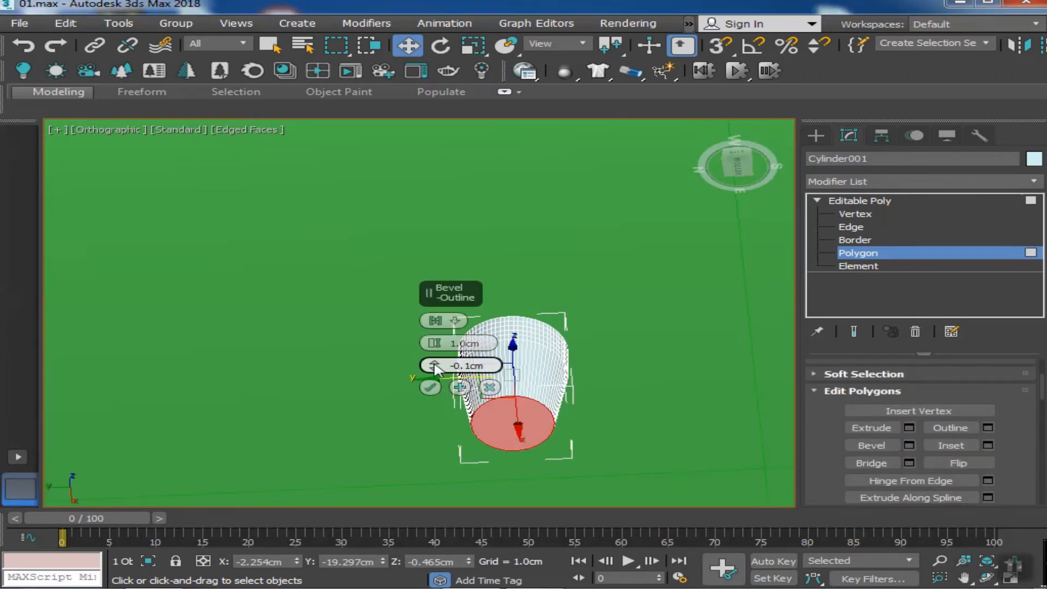